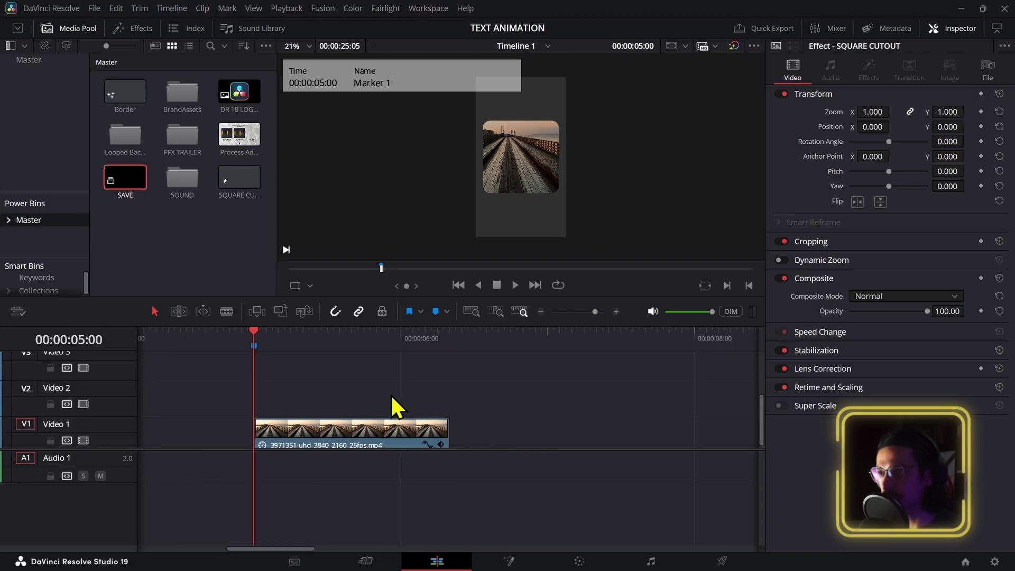
Step: Add a basic Text title on Video 3 starting at the marker, beneath the SQUARE CUTOUT clip, and select it
scroll(389, 419, up, 3)
scroll(372, 408, down, 3)
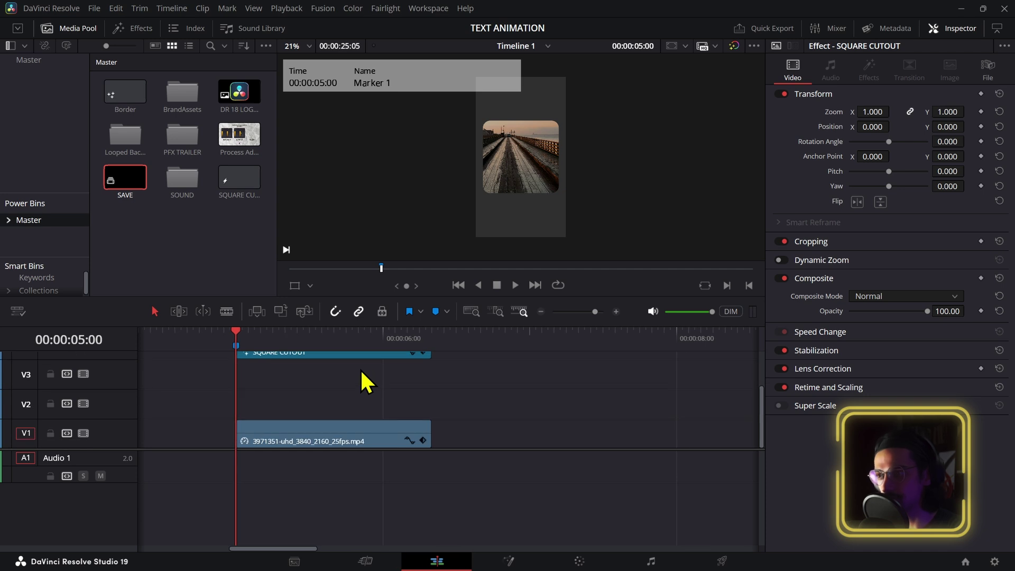
scroll(357, 391, up, 1)
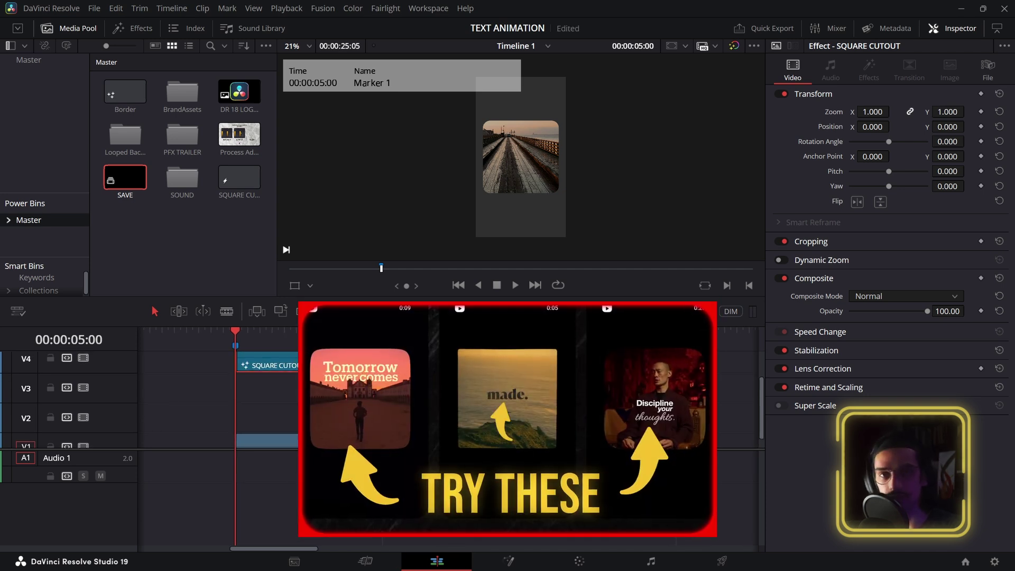
scroll(356, 408, down, 1)
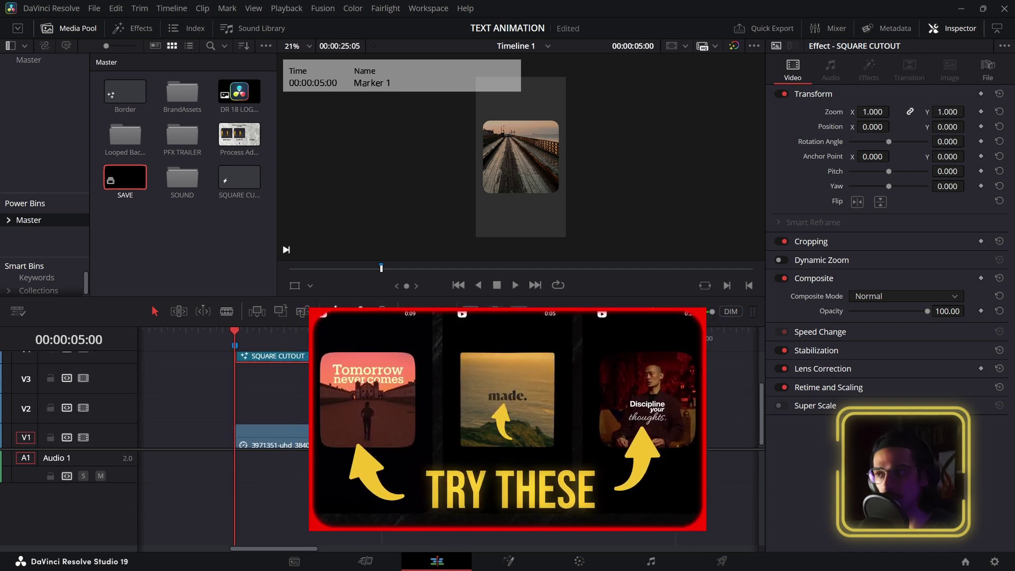
click(150, 28)
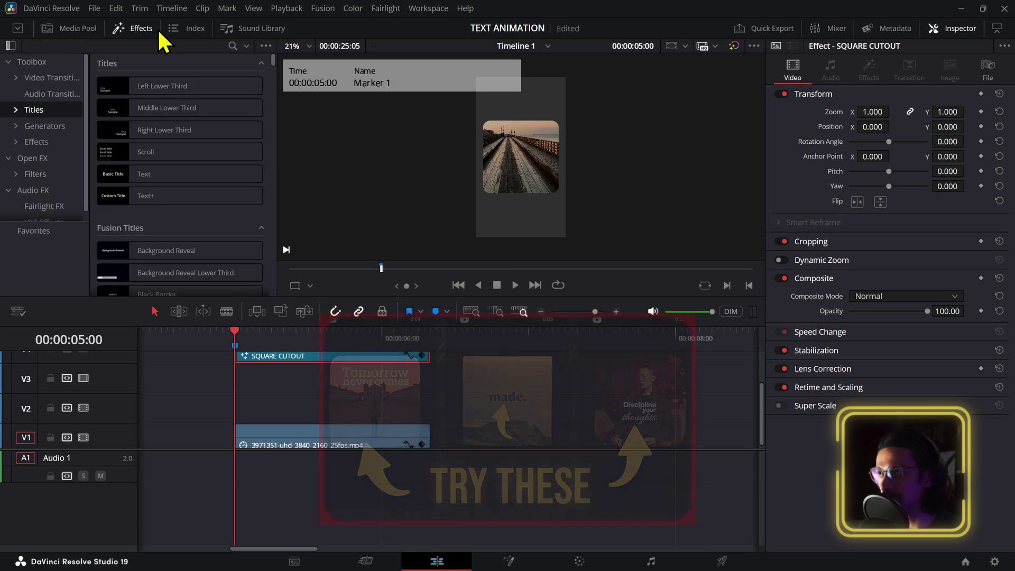
drag(153, 174, 283, 388)
click(272, 378)
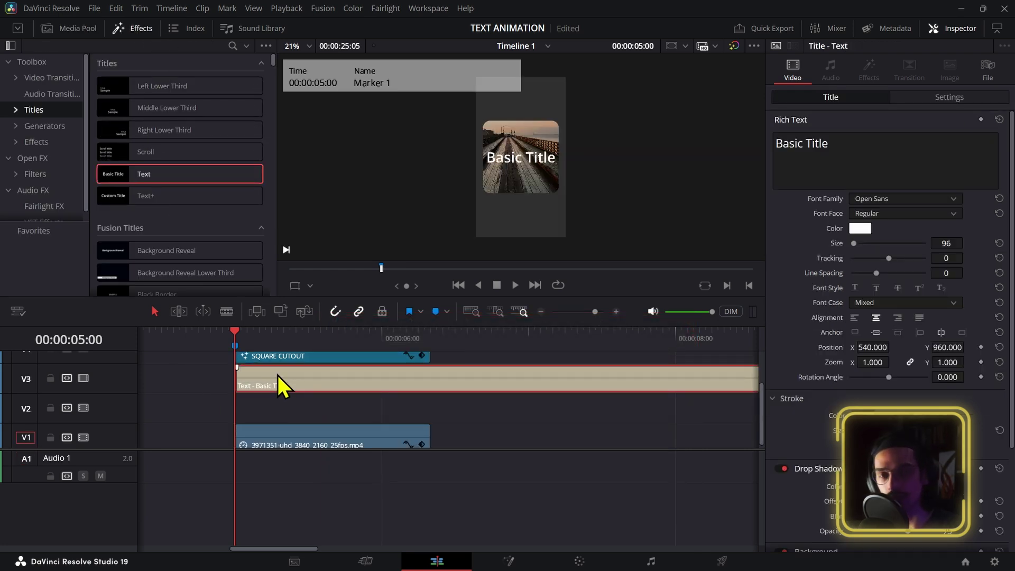
Step: Keyframe the title's zoom from 1.000 at 00:00:05:00 down to 0.740 at 00:00:06:06
click(952, 98)
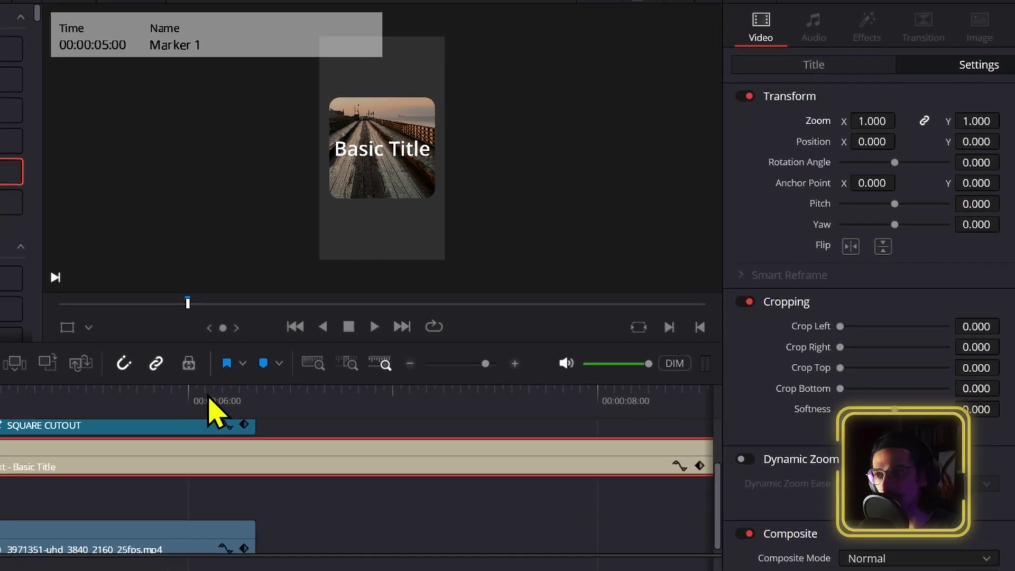
click(209, 414)
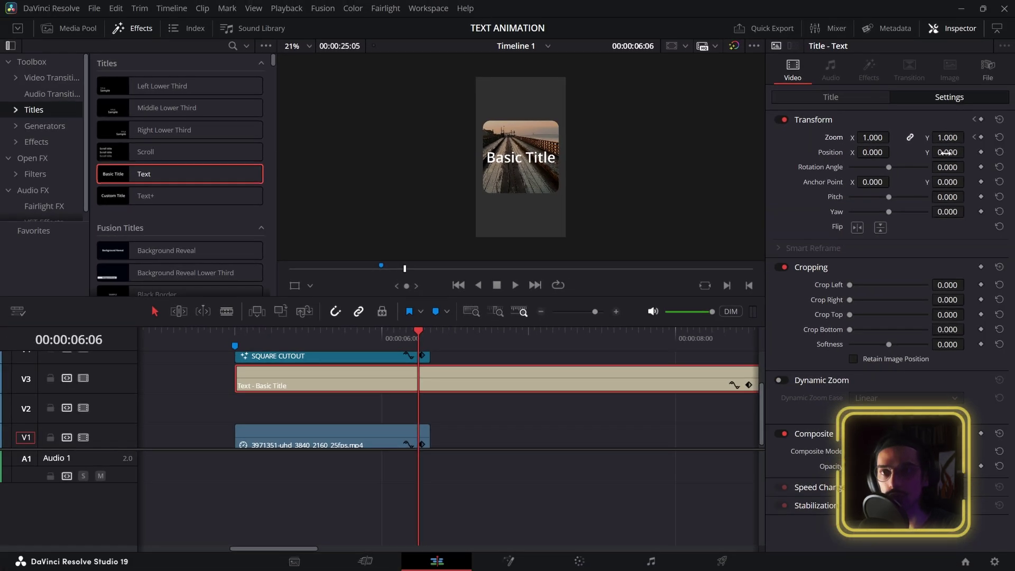
drag(947, 138, 938, 138)
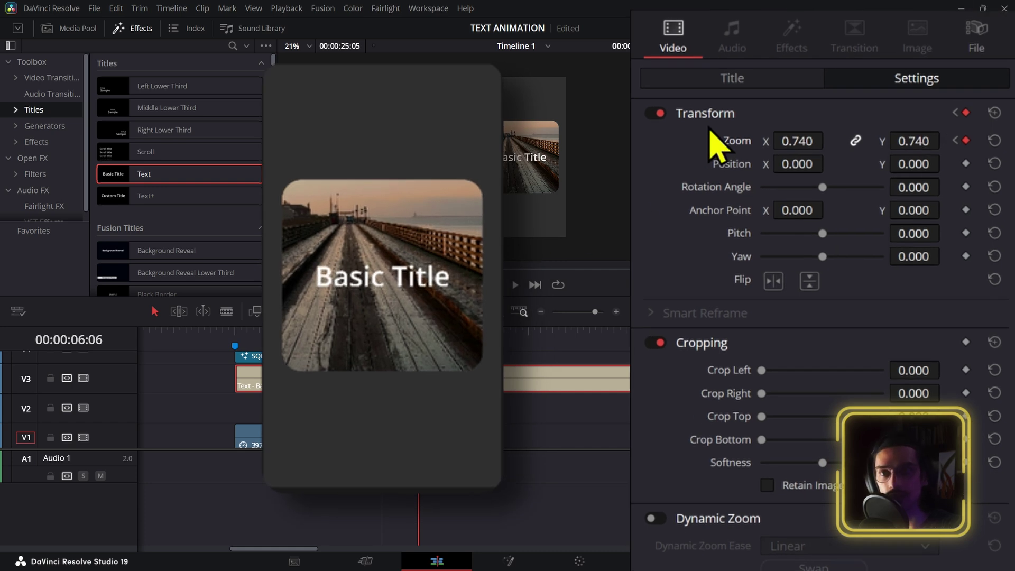
Step: Return to the title's start at 00:00:05:00 and split the title clip four frames in, at 00:00:05:04
click(743, 85)
drag(262, 337, 240, 335)
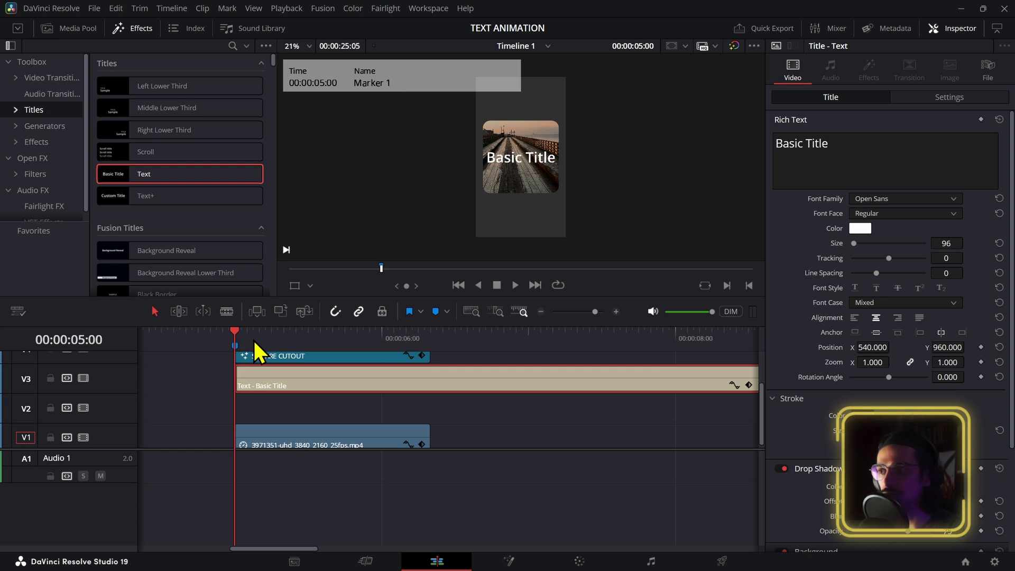
click(252, 341)
key(Left)
key(Left)
key(Left)
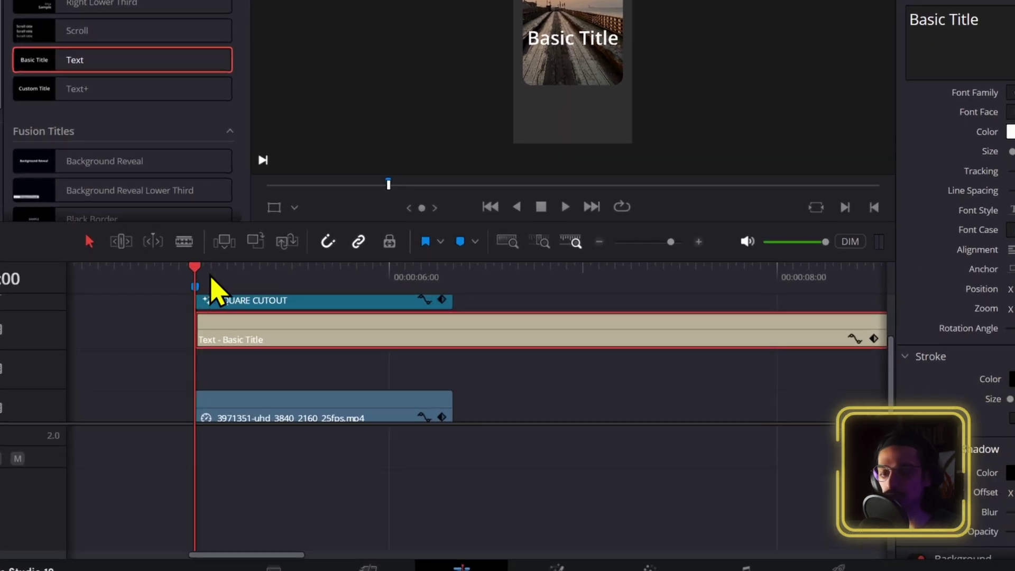
key(Right)
Step: Continue splitting the title clip every four frames until six short segments precede the remaining long one
key(Right)
key(Right)
key(Right)
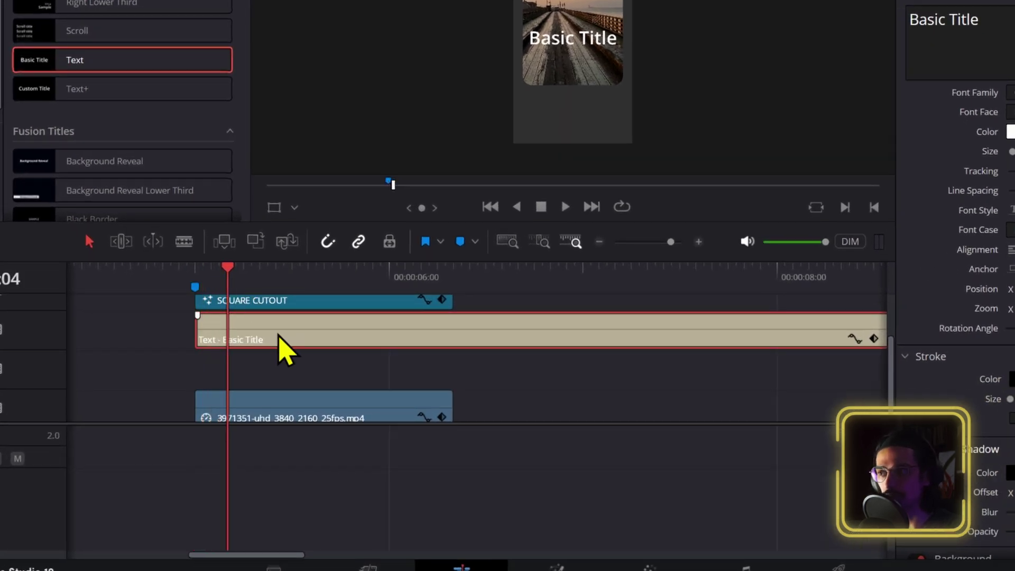
key(ctrl+b)
key(Right)
key(Right)
key(Right)
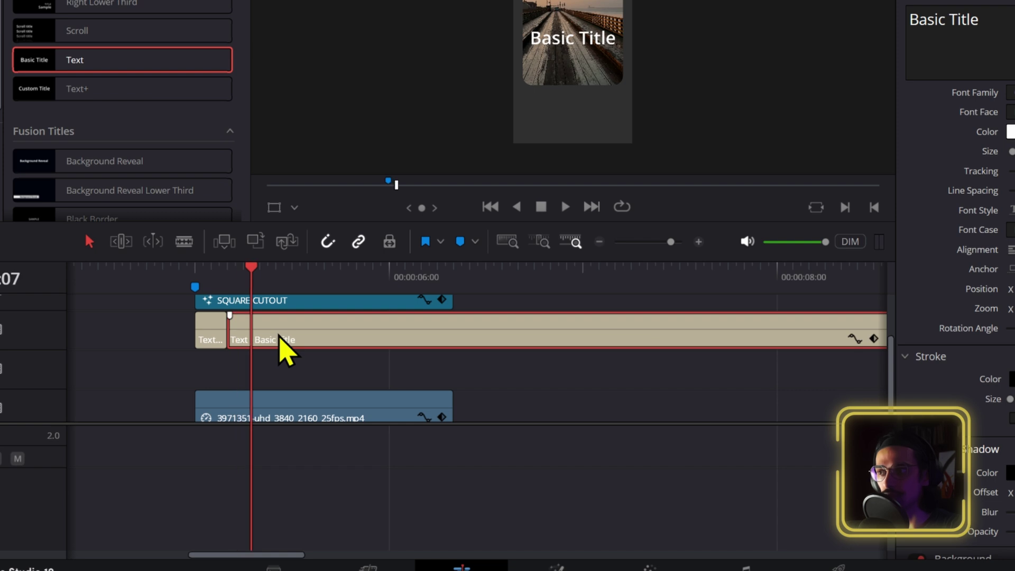
key(Right)
key(ctrl+b)
key(Right)
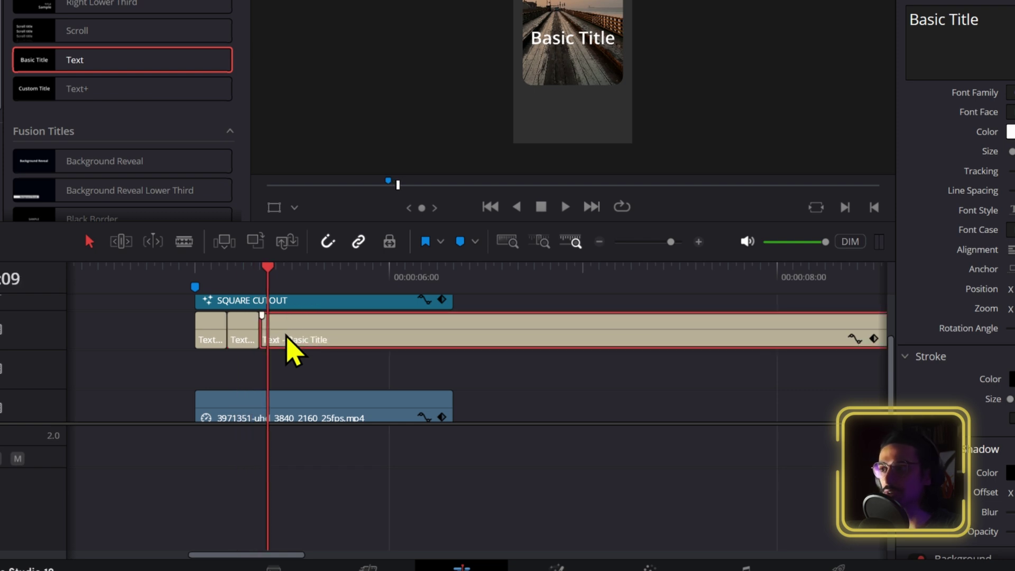
key(Right)
key(Right)
key(Right)
key(ctrl+b)
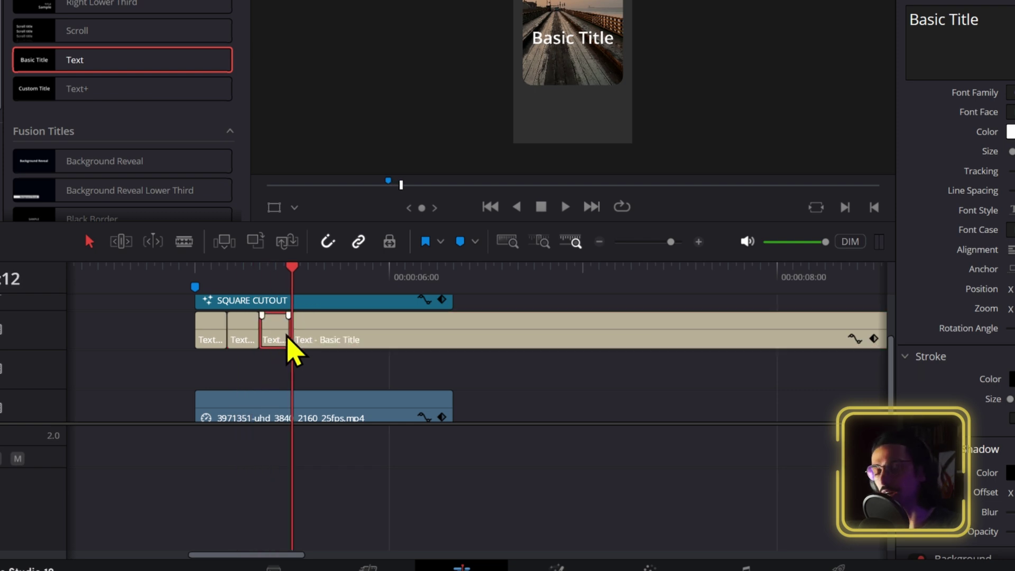
key(Right)
key(Right)
key(Right)
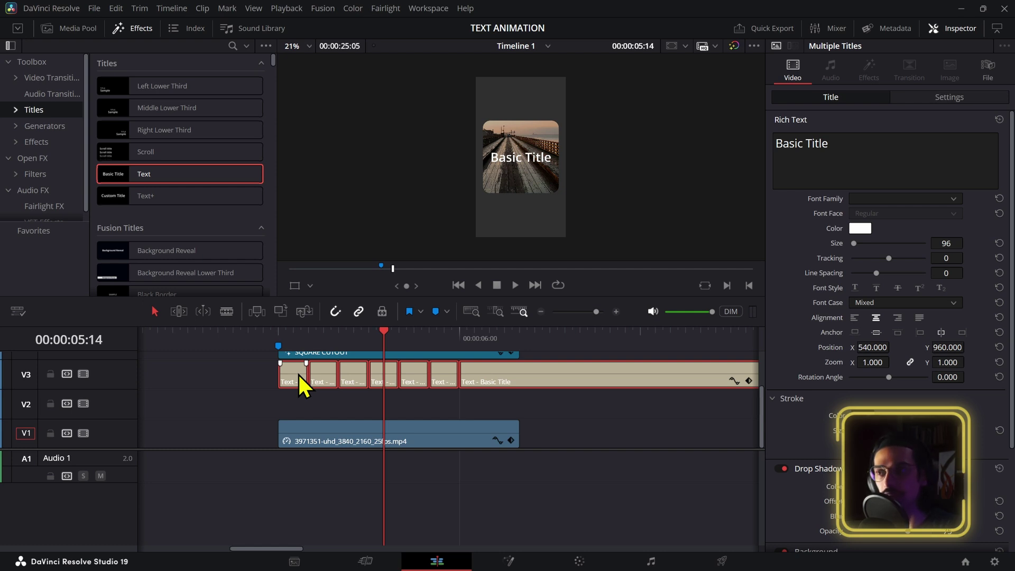
Step: Select all the title segments together and replace their text with VIRAL
click(499, 415)
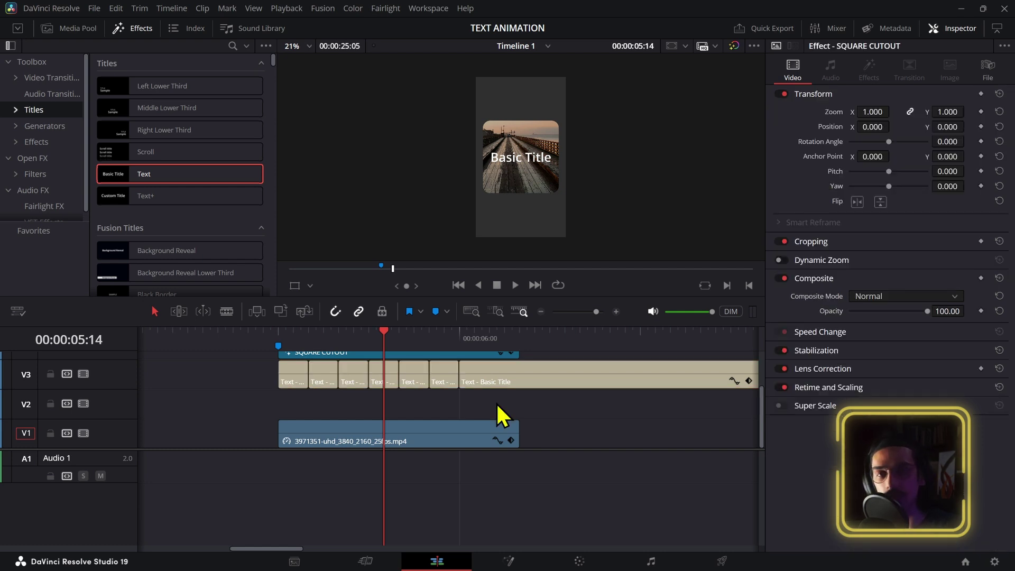
drag(447, 401, 323, 369)
triple_click(845, 152)
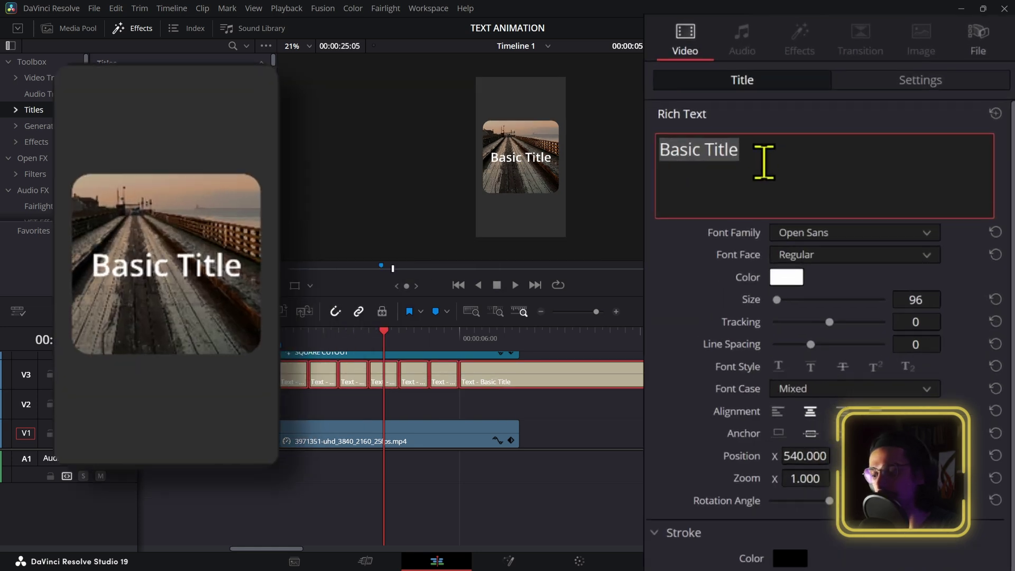
text(VIRAL)
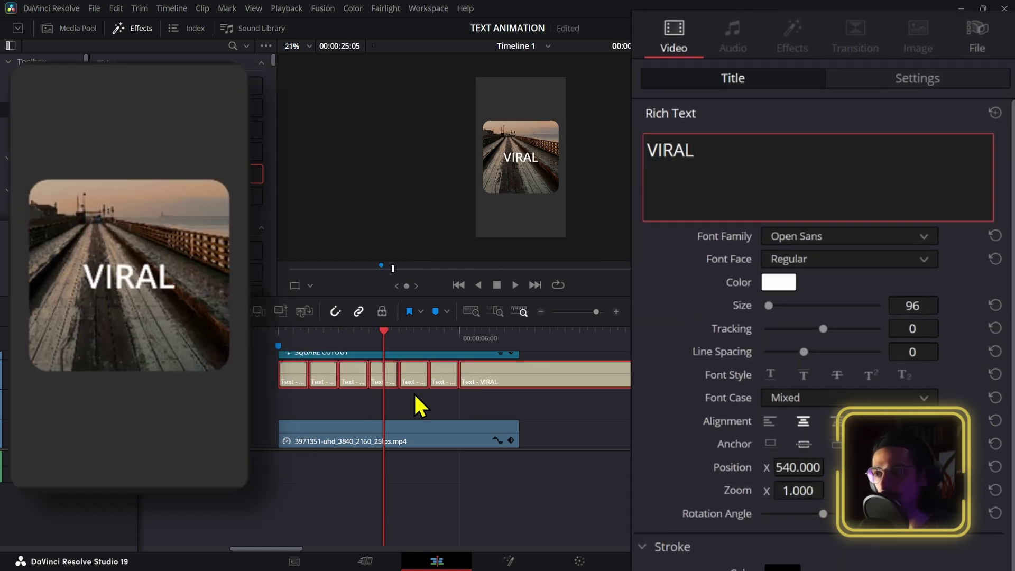
click(420, 407)
Step: Change the font family of the second title segment to MS PGothic
mouse_move(347, 337)
mouse_down()
mouse_move(302, 347)
mouse_move(359, 343)
mouse_move(338, 349)
mouse_up()
click(331, 379)
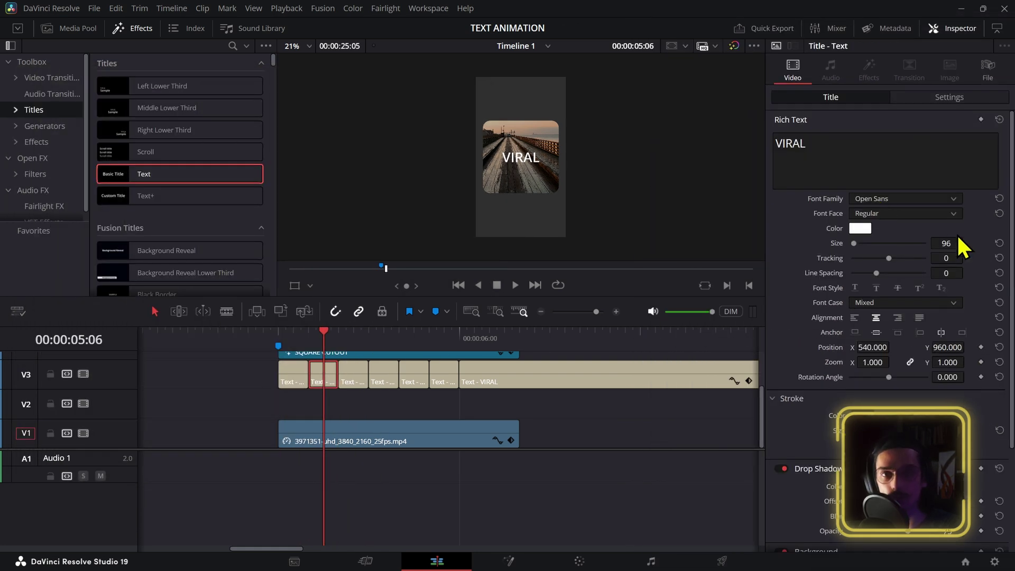
click(929, 201)
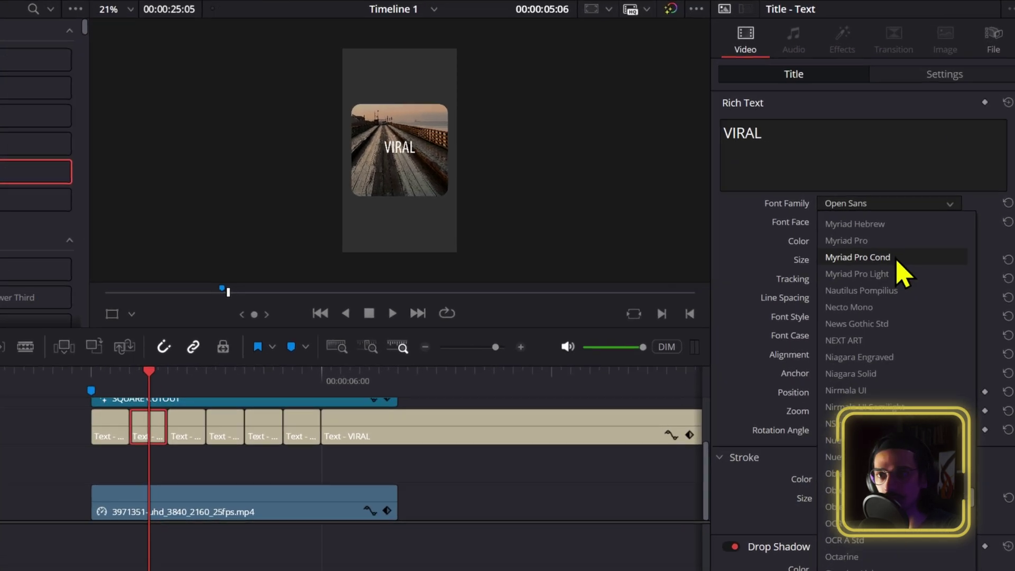
click(892, 244)
click(886, 204)
click(891, 283)
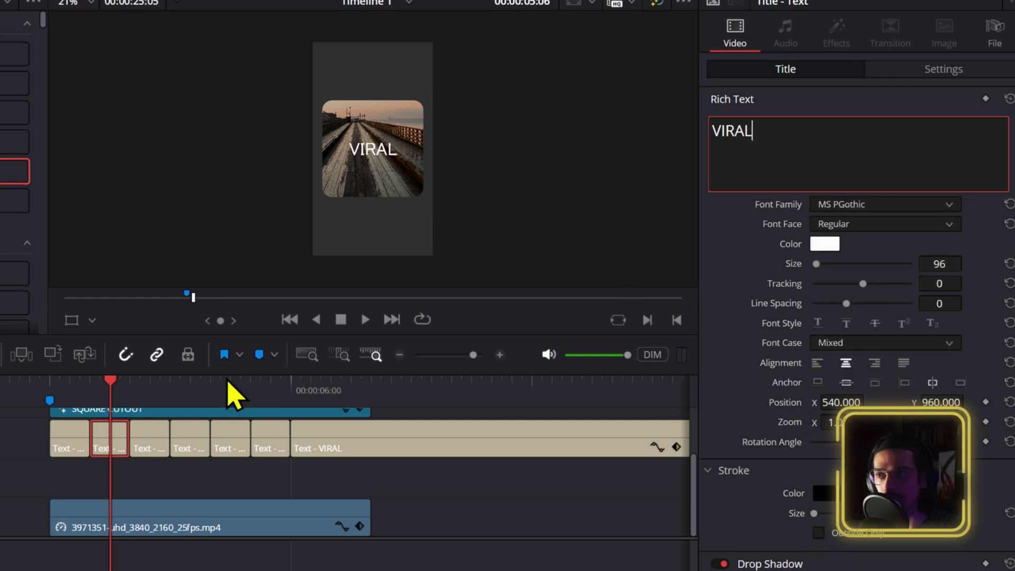
Step: Change the font family of the fourth title segment to Lato Thin
click(158, 400)
click(179, 439)
click(856, 205)
scroll(888, 317, up, 15)
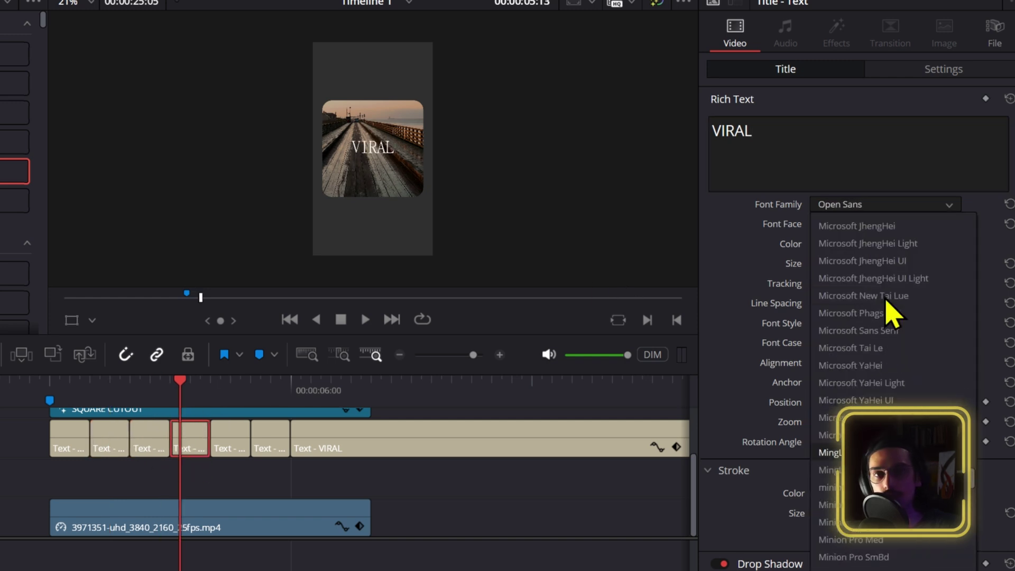
scroll(886, 305, up, 4)
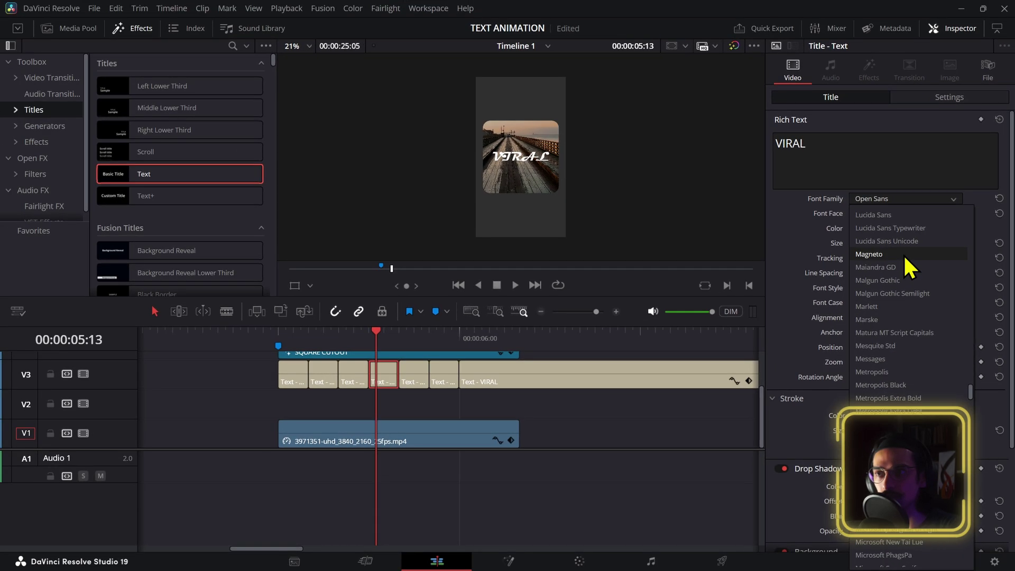
scroll(914, 275, up, 5)
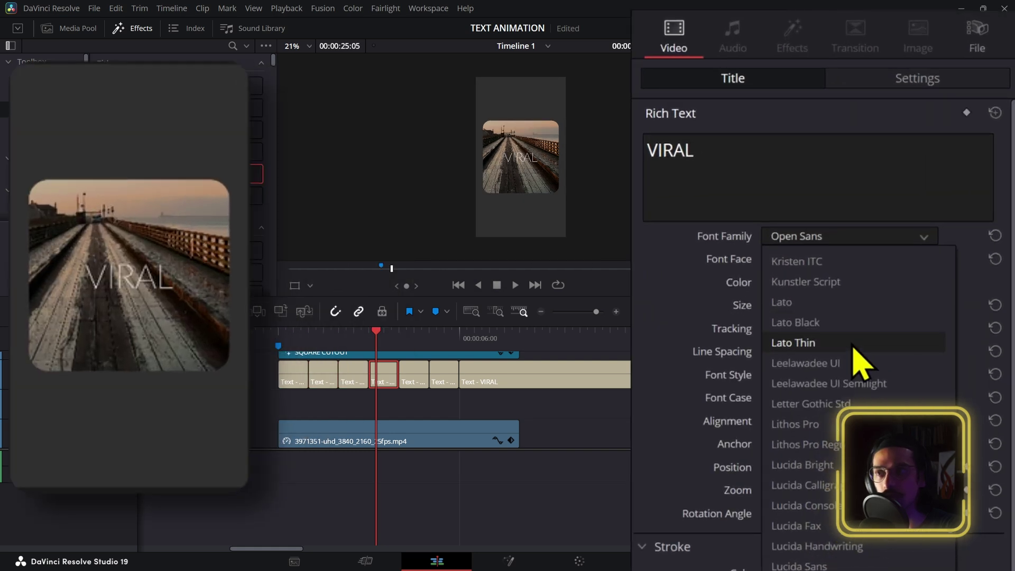
click(853, 345)
Step: Change the font family of the fifth title segment to Minion Pro
click(405, 334)
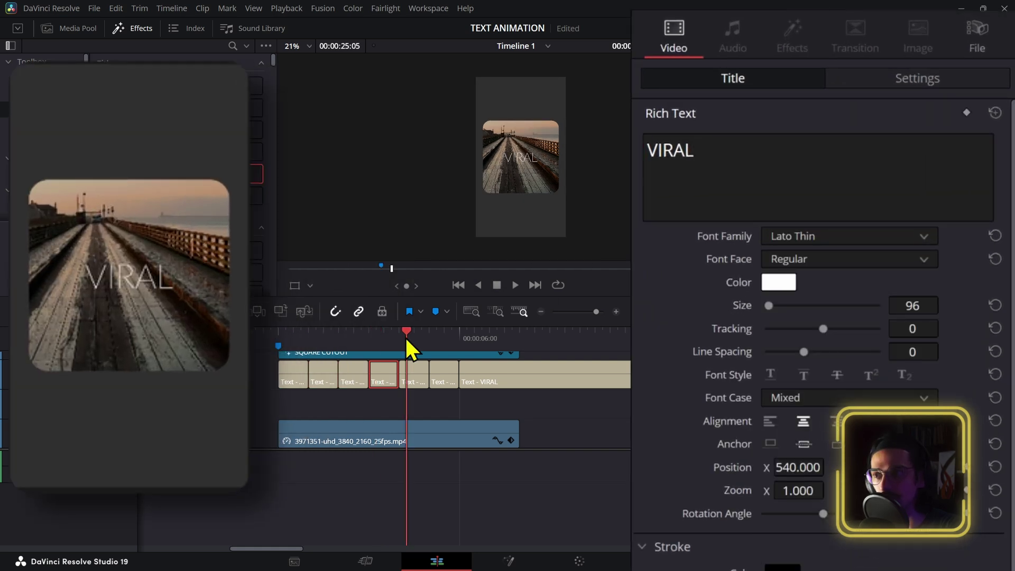
click(870, 236)
scroll(829, 352, up, 10)
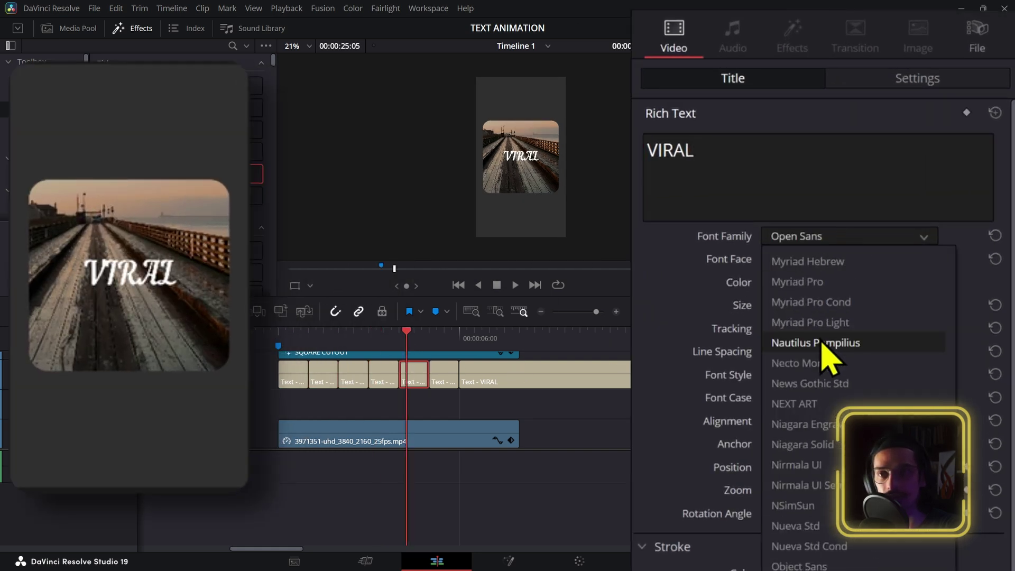
scroll(830, 360, up, 1)
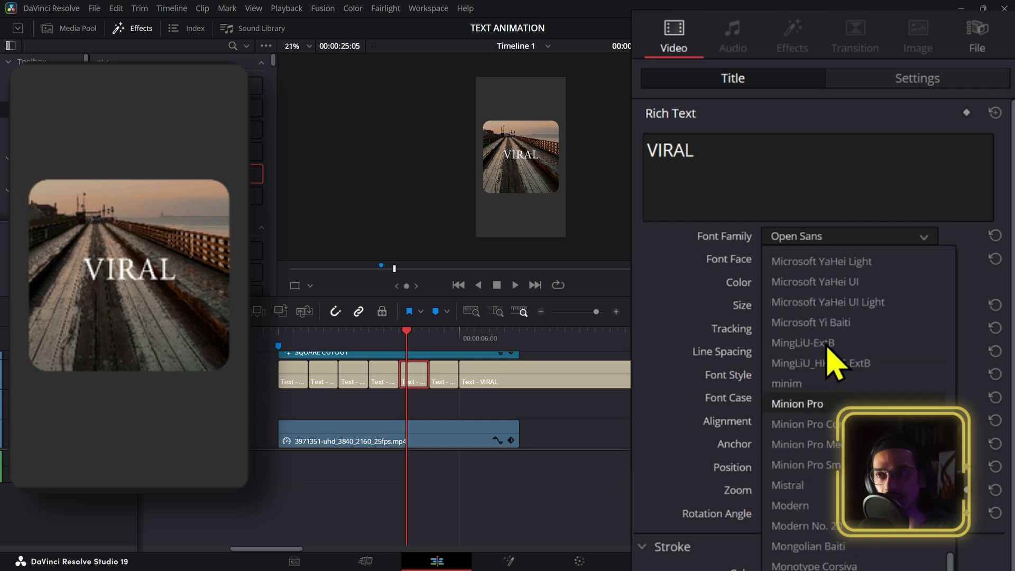
click(817, 405)
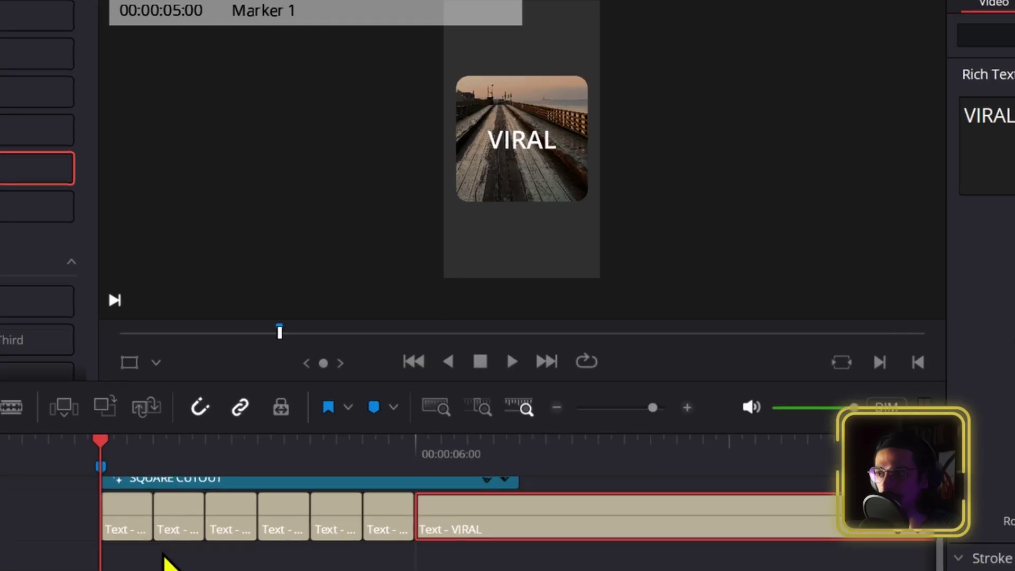
Step: Play back the animation, show the long VIRAL clip's keyframes, and move to its ending zoom keyframe
key(space)
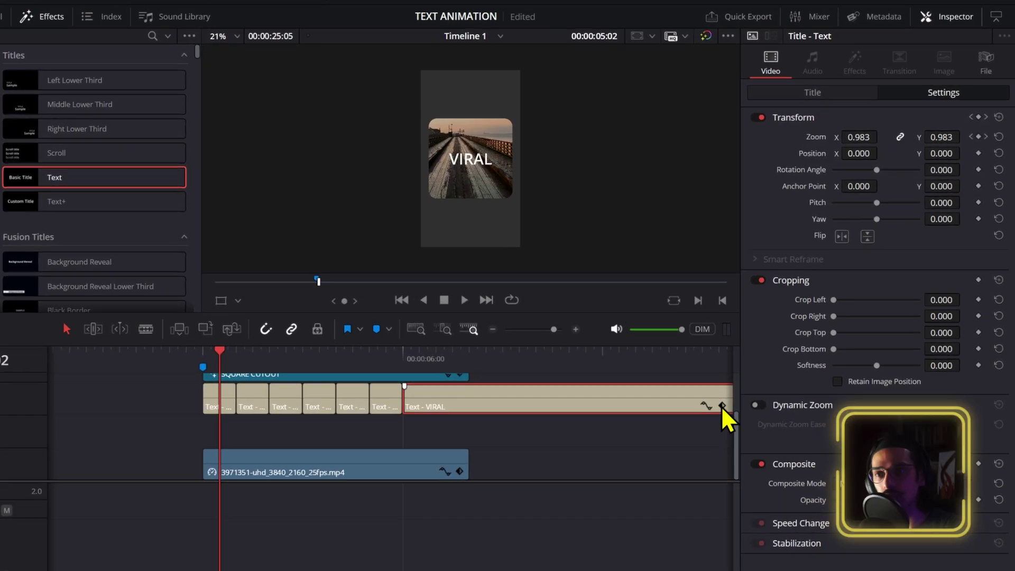
click(749, 381)
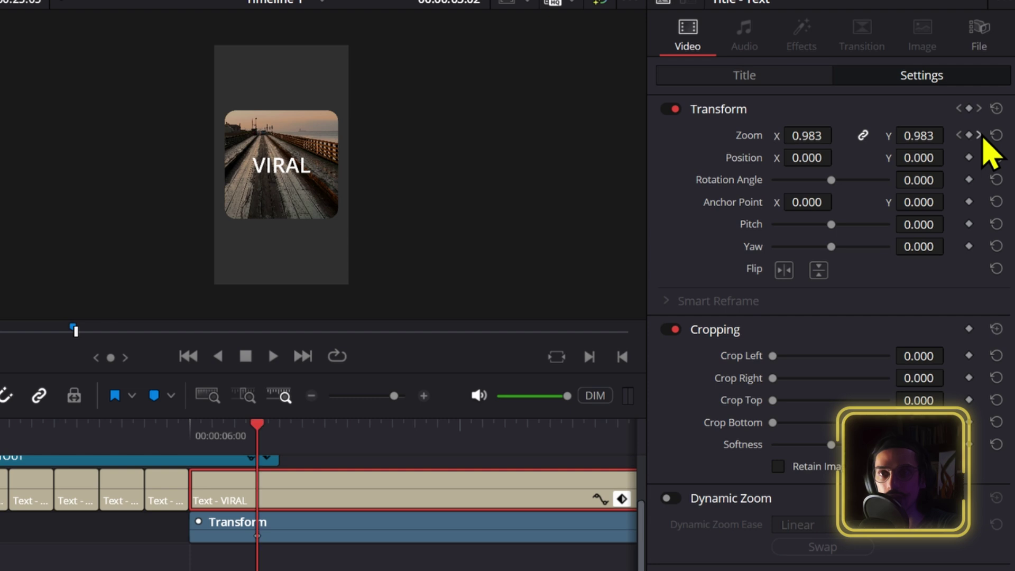
click(979, 135)
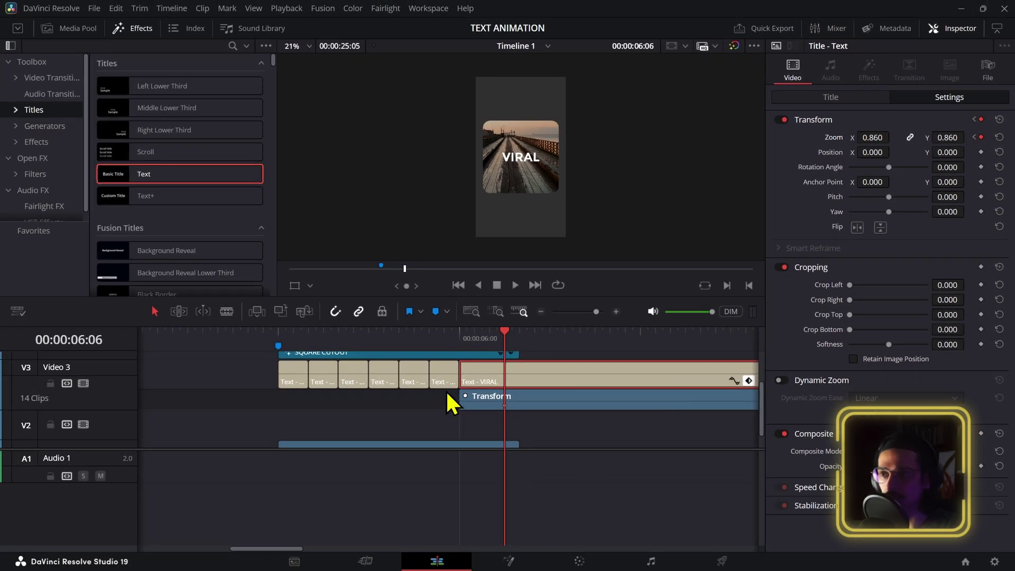
Step: Paste only the Zoom attributes onto the six short title segments with keyframe timing maintained, and select the sixth segment
drag(448, 402, 290, 379)
key(alt+v)
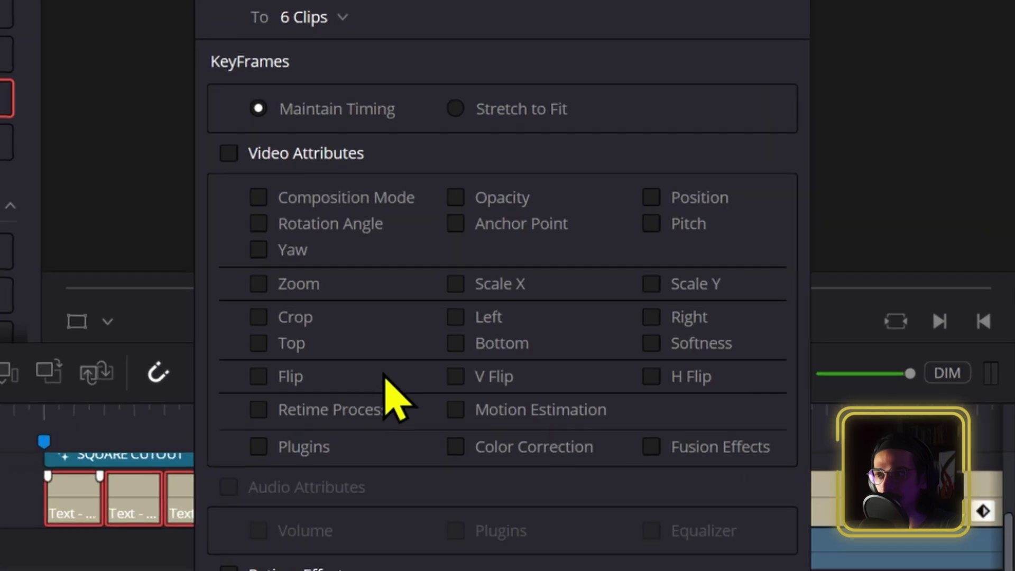
click(260, 283)
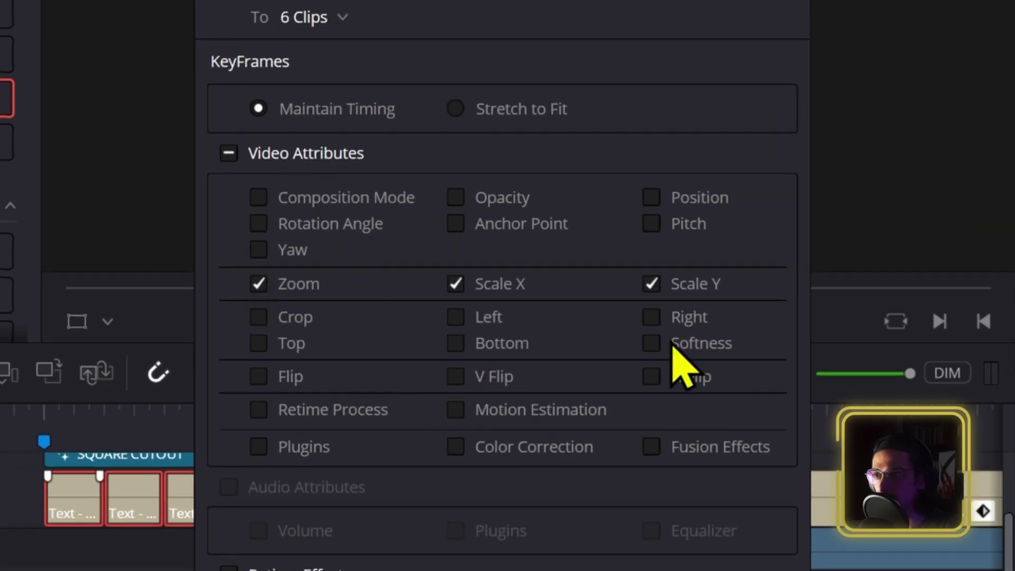
click(629, 473)
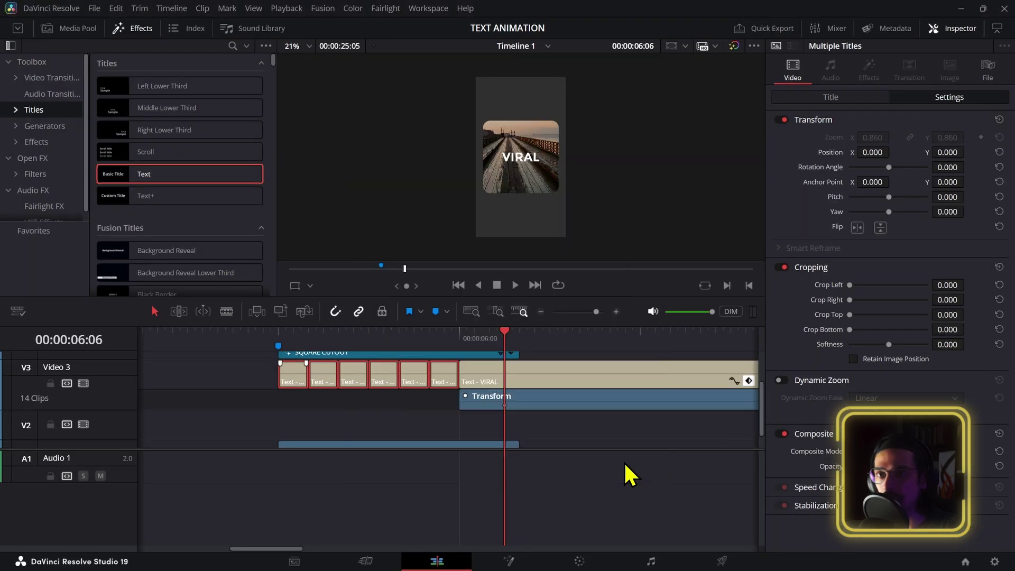
click(470, 442)
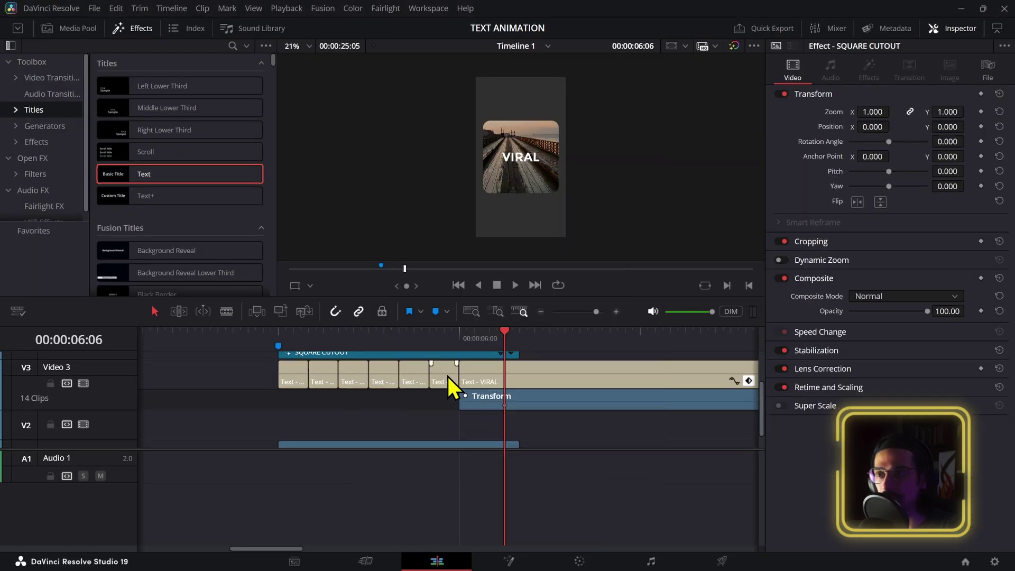
click(446, 376)
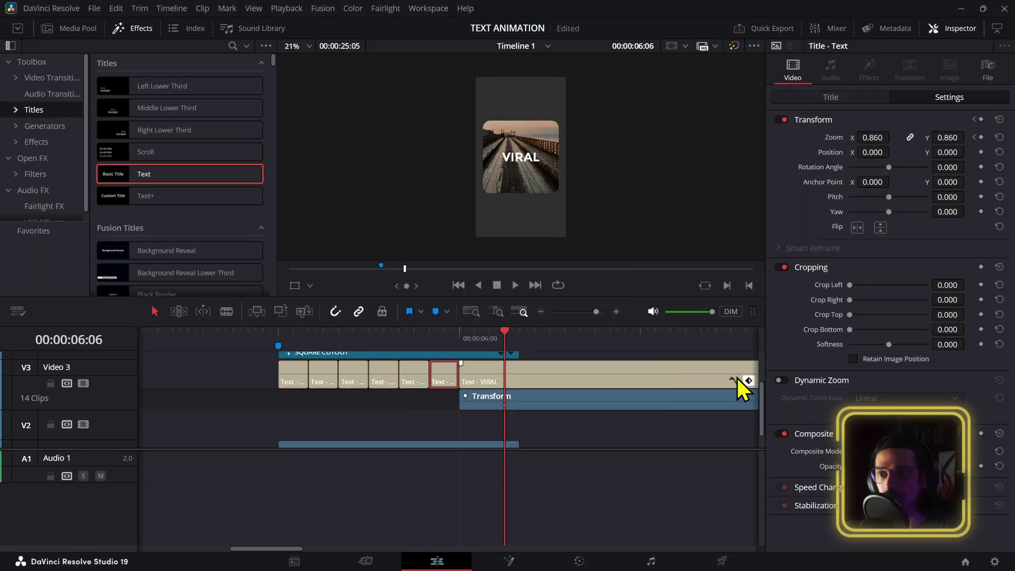
Step: Add a Zoom keyframe to the sixth title segment at 00:00:06:06 and hide the long VIRAL clip's keyframe track
click(980, 138)
key(Left)
key(Left)
key(Left)
key(Left)
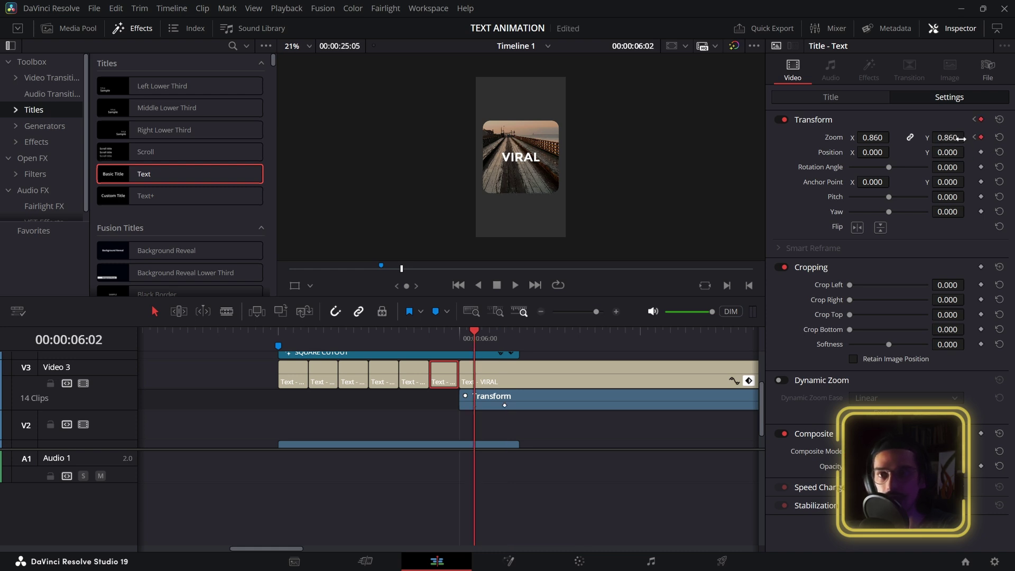
click(397, 378)
click(748, 381)
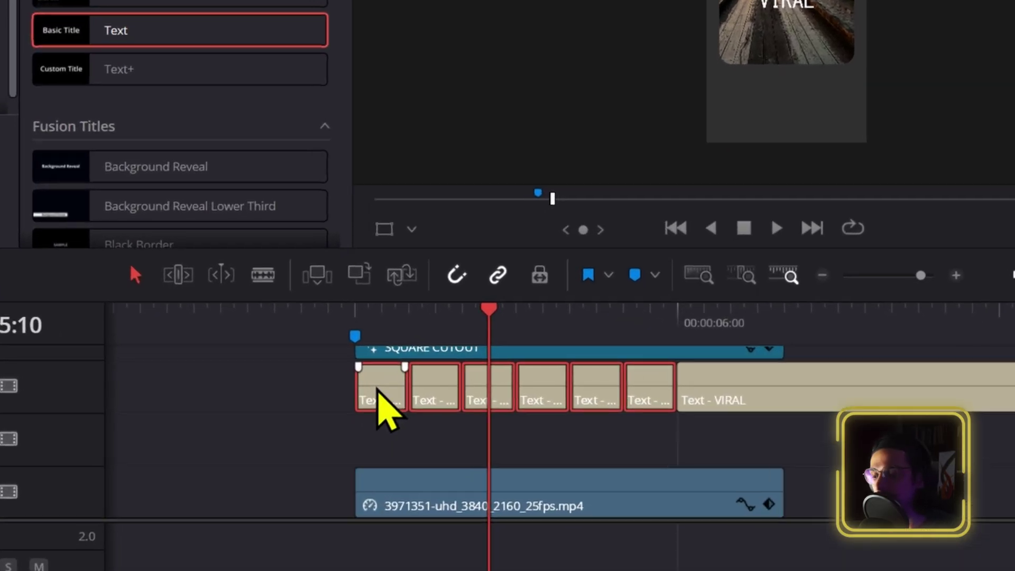
Step: Try a ripple duration of 00:00:00:08 on the six selected short titles, undo it, and return to Selection mode
key(t)
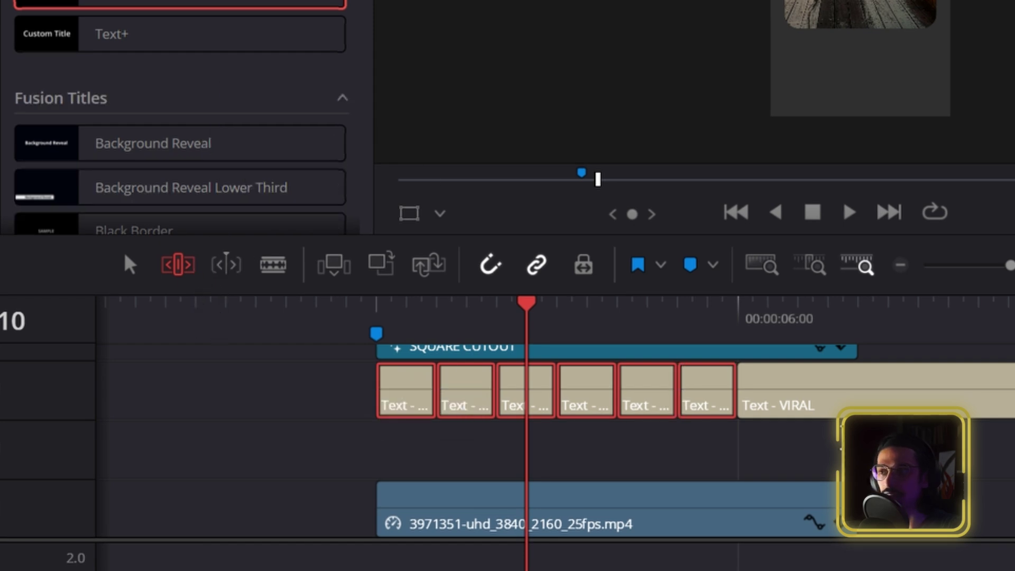
key(ctrl+d)
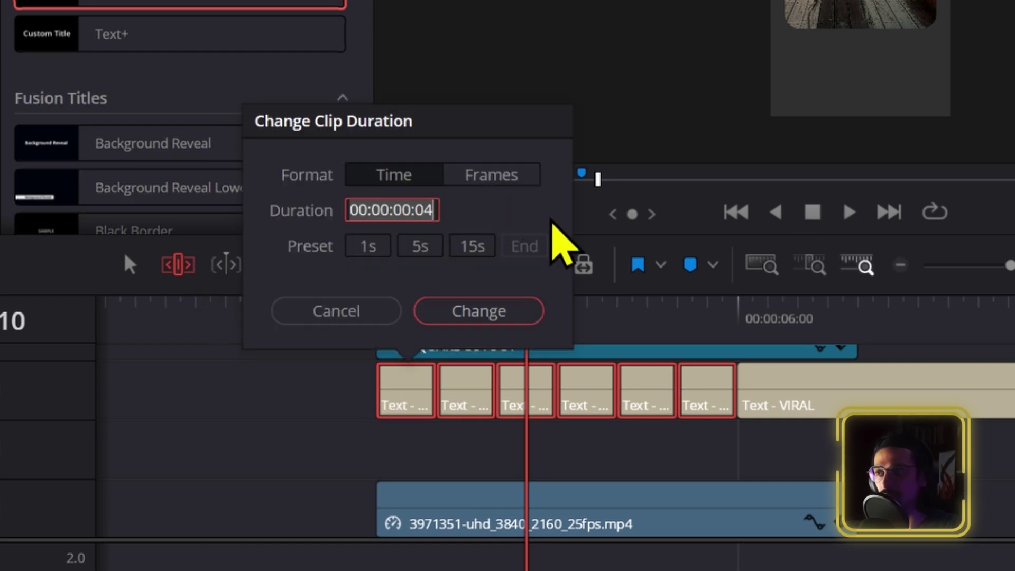
key(Right)
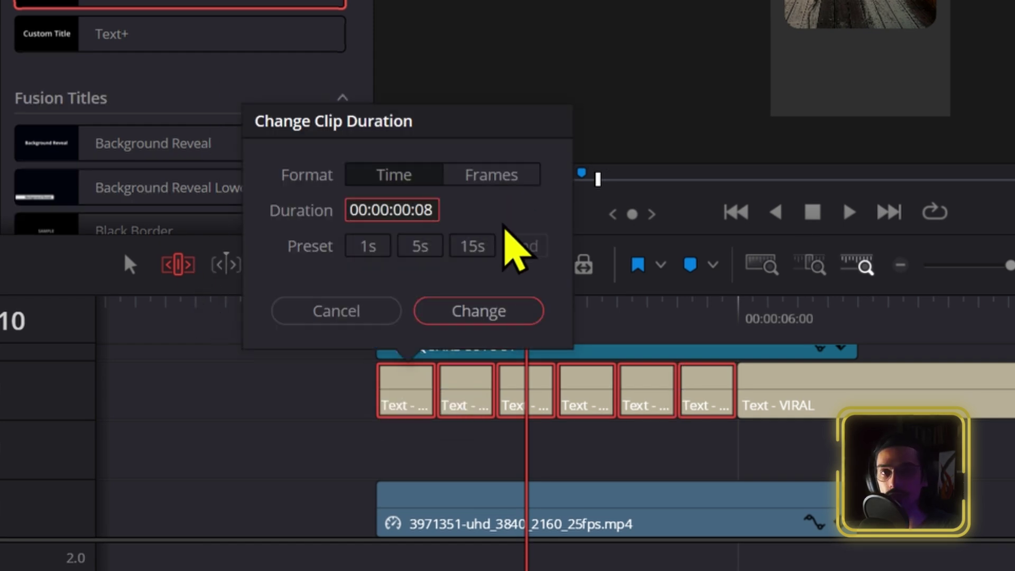
key(Return)
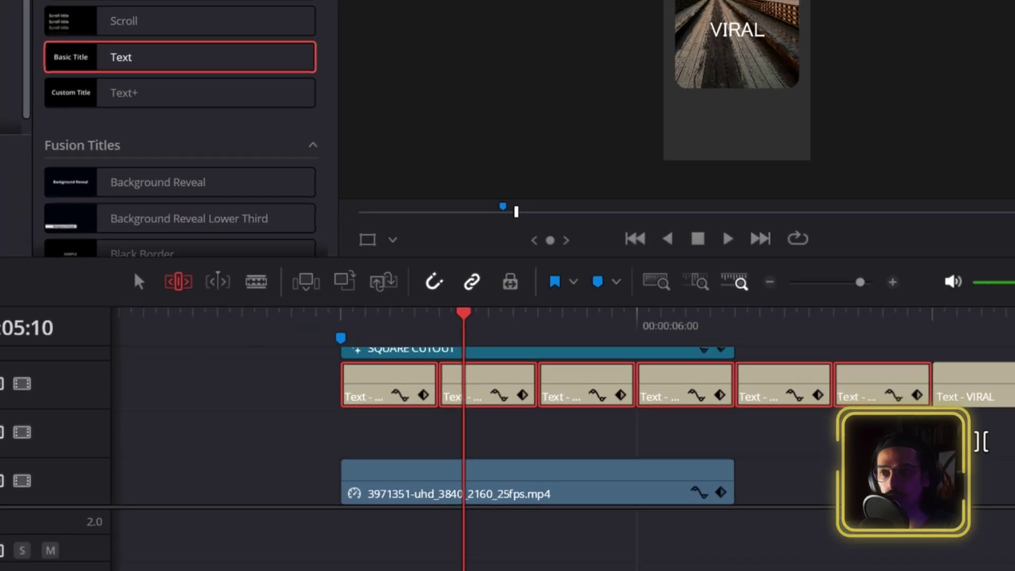
key(ctrl+z)
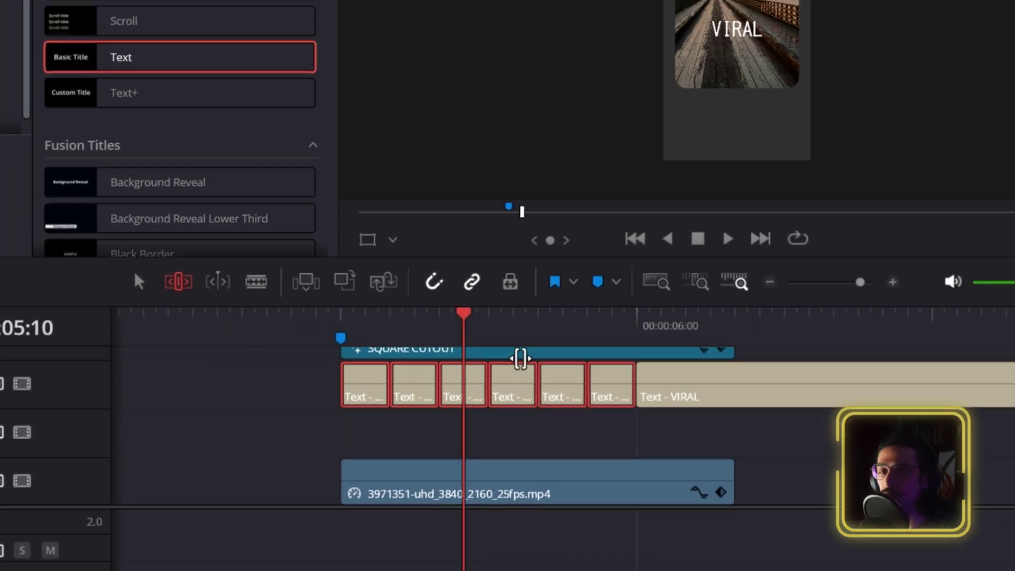
key(ctrl+d)
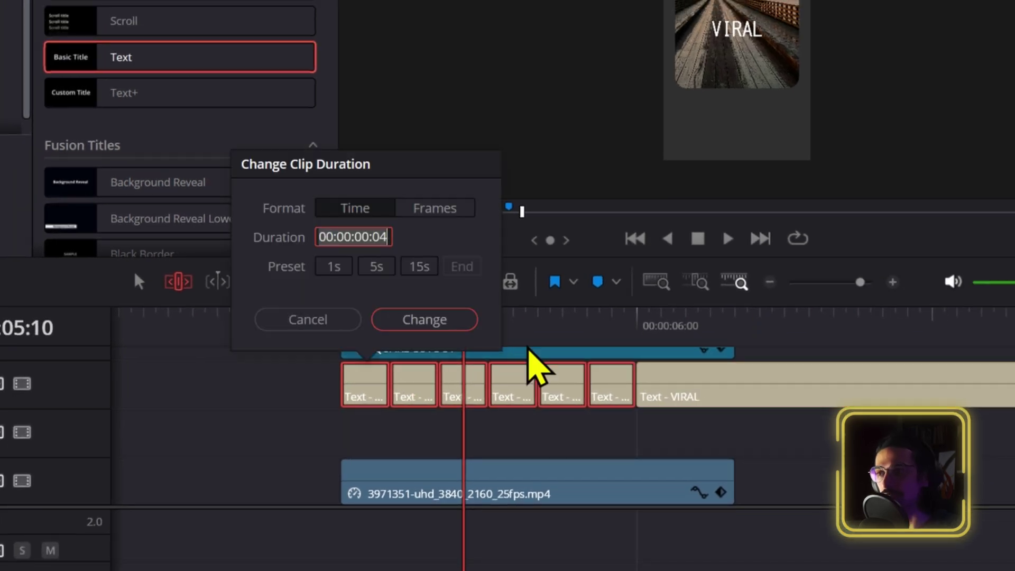
key(Escape)
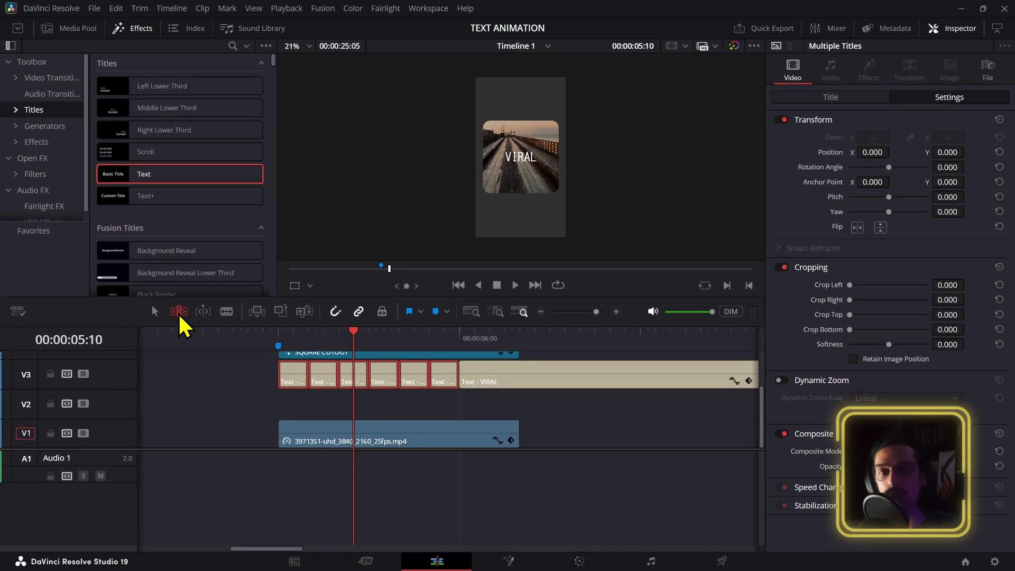
click(155, 312)
Step: Select all the VIRAL titles together and open the shared text color in their title settings
click(338, 396)
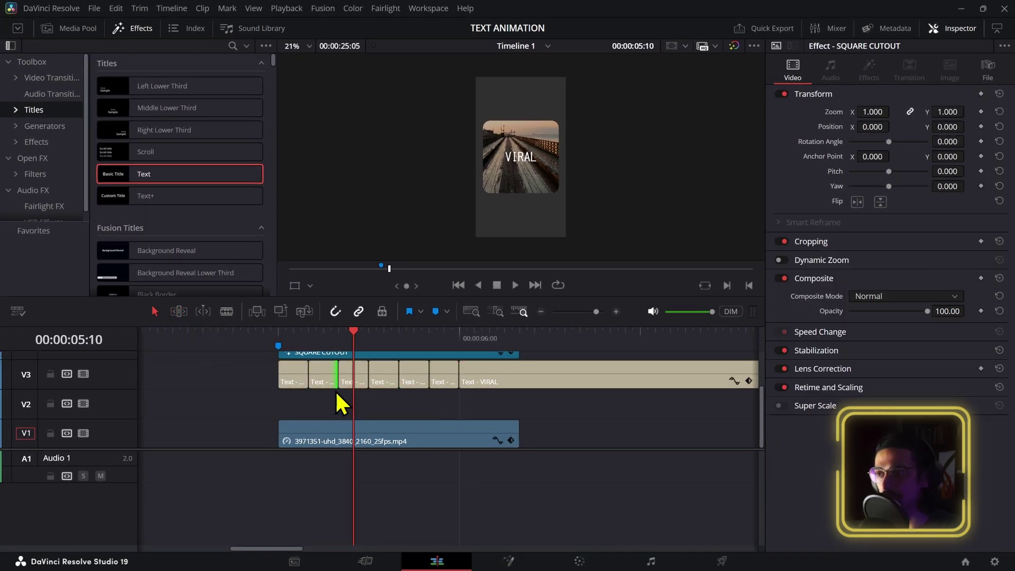
drag(283, 336, 361, 347)
drag(465, 402, 284, 375)
click(293, 338)
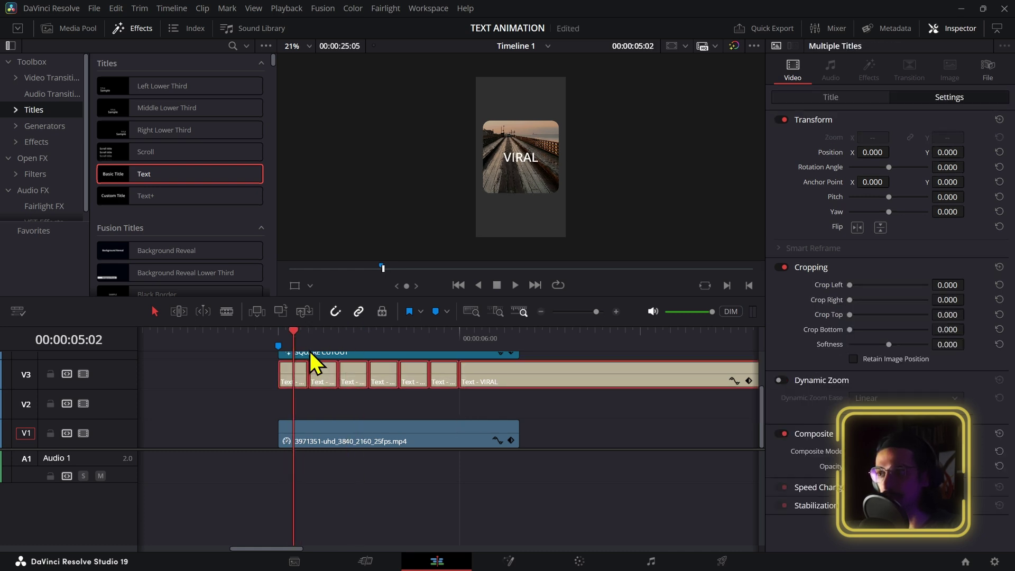
click(871, 100)
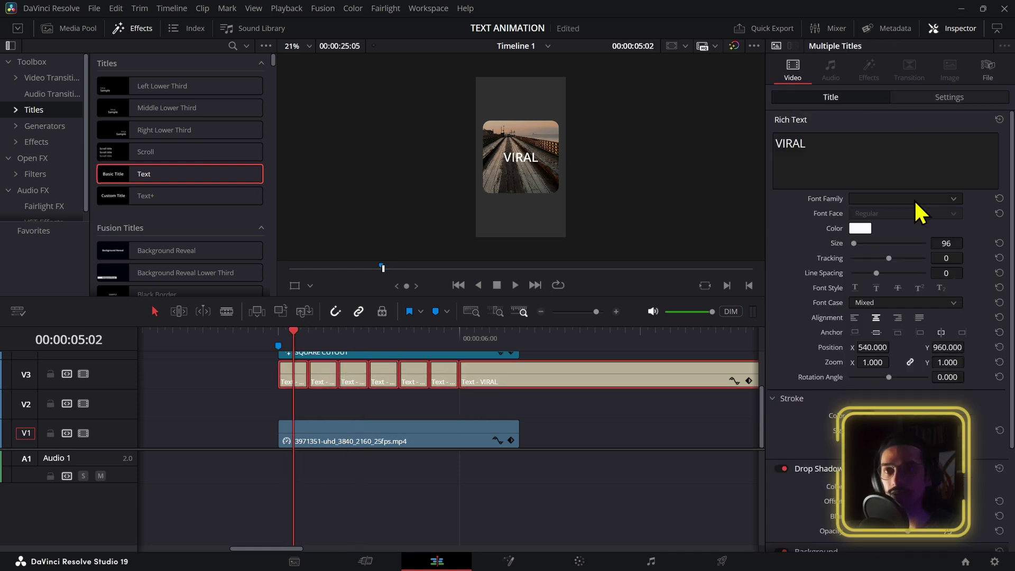
click(861, 229)
click(578, 213)
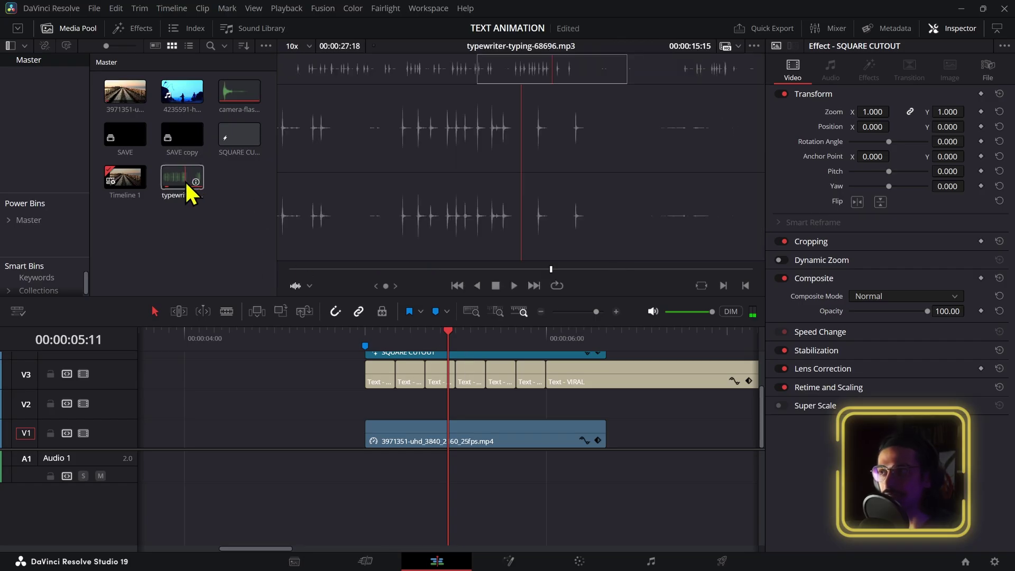
Step: Place typewriter-typing-68696.mp3 on Audio 1 from the first title and cut it so a second keystroke lands on the second title
drag(185, 180, 391, 470)
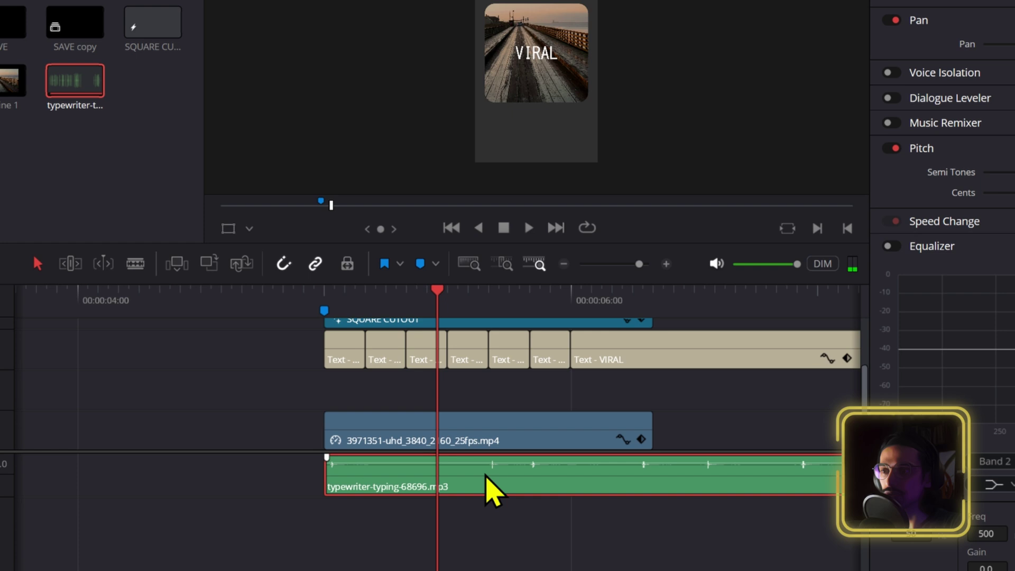
key(b)
click(493, 478)
key(a)
drag(524, 477, 394, 479)
click(359, 280)
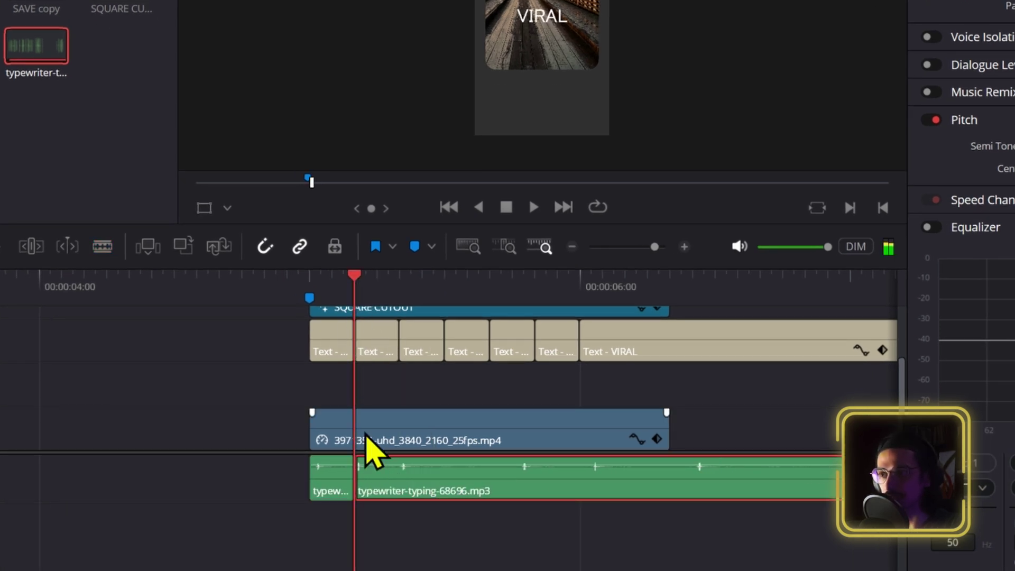
Step: Turn off snapping and move the third typewriter audio piece so its keystroke lines up with the third title's start
drag(405, 480, 460, 481)
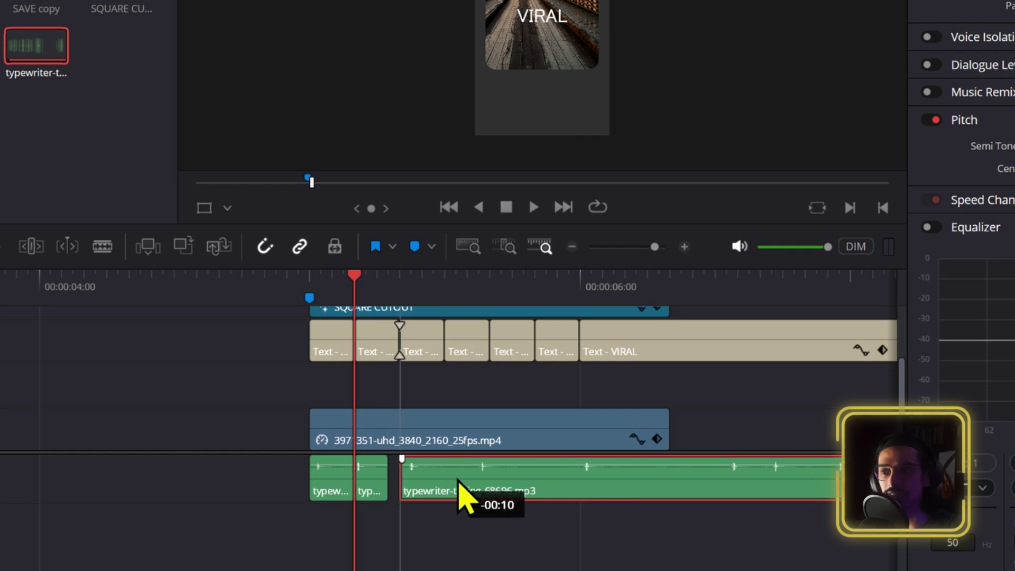
drag(458, 482, 456, 481)
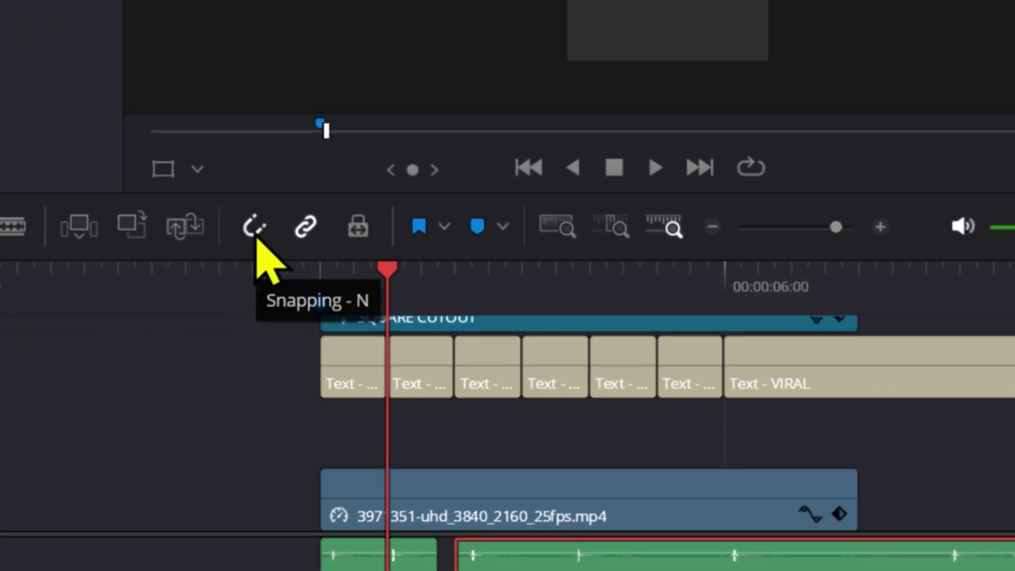
click(257, 236)
drag(587, 569, 630, 569)
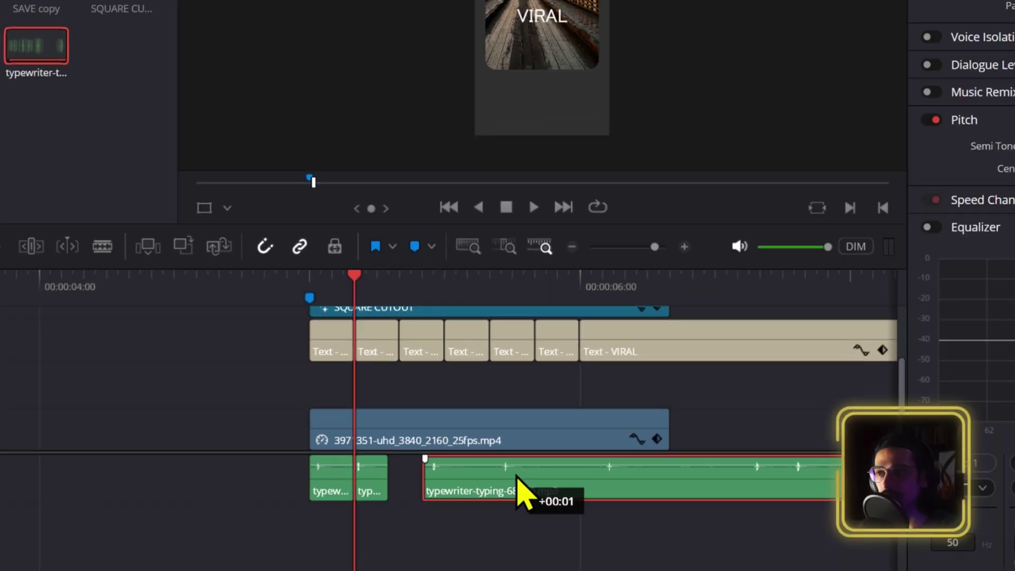
drag(517, 476, 460, 471)
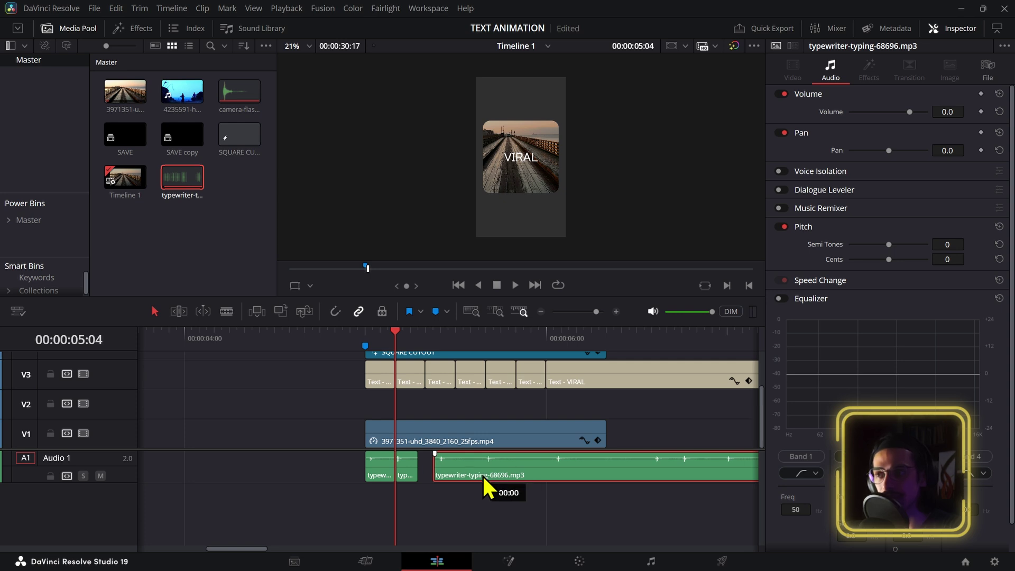
click(469, 503)
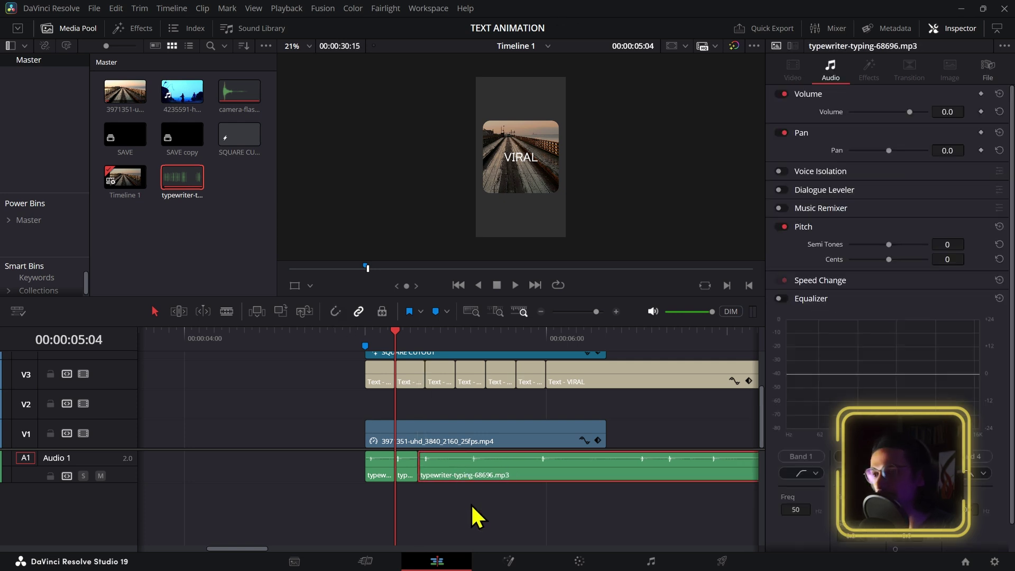
Step: Split the typewriter audio before its next keystroke and move the new piece to match the fourth title at 00:00:05:12
click(472, 506)
click(426, 334)
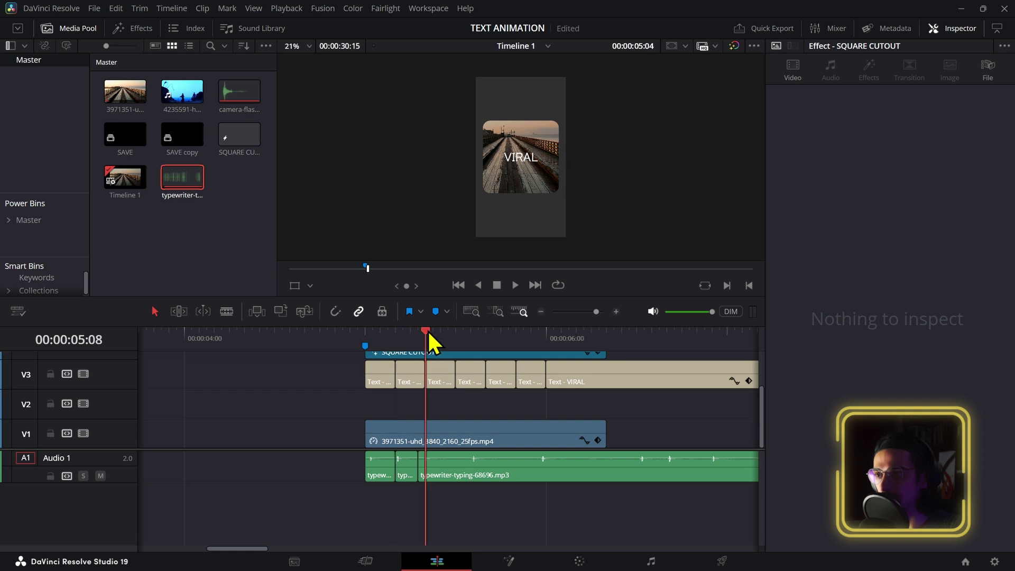
click(456, 333)
key(b)
click(469, 469)
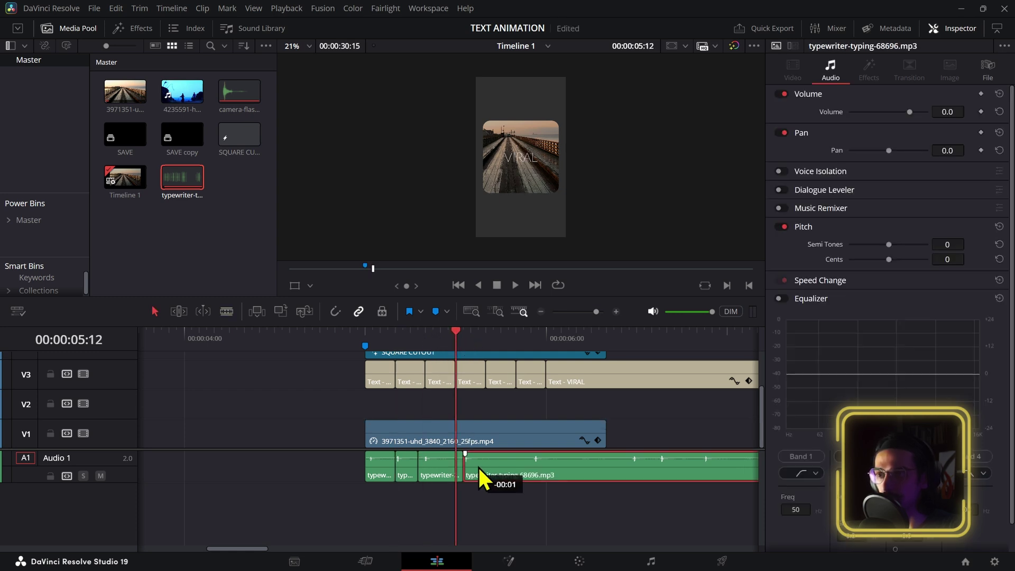
key(a)
key(ctrl+equal)
key(ctrl+equal)
key(ctrl+equal)
drag(485, 471, 478, 471)
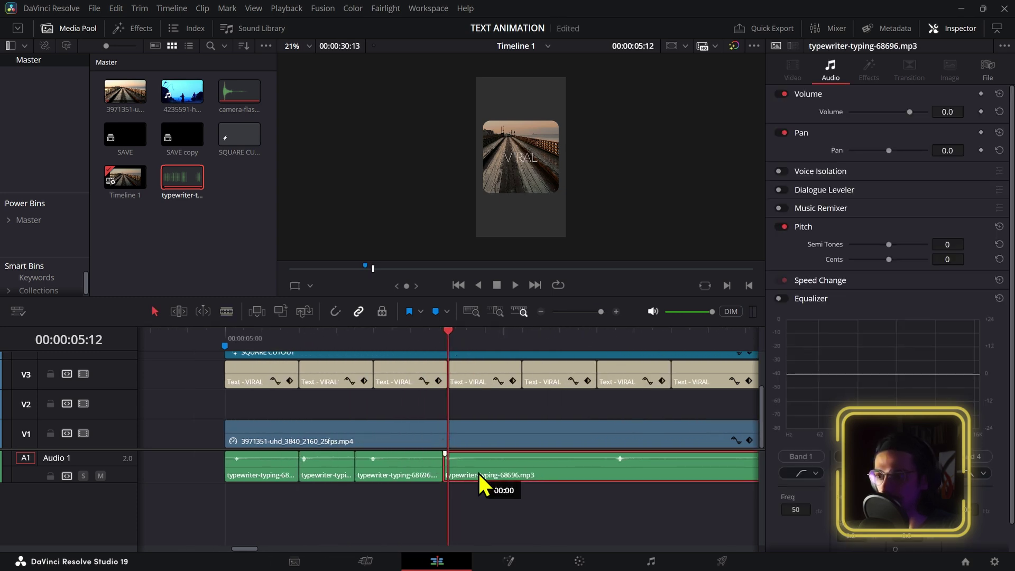
click(523, 344)
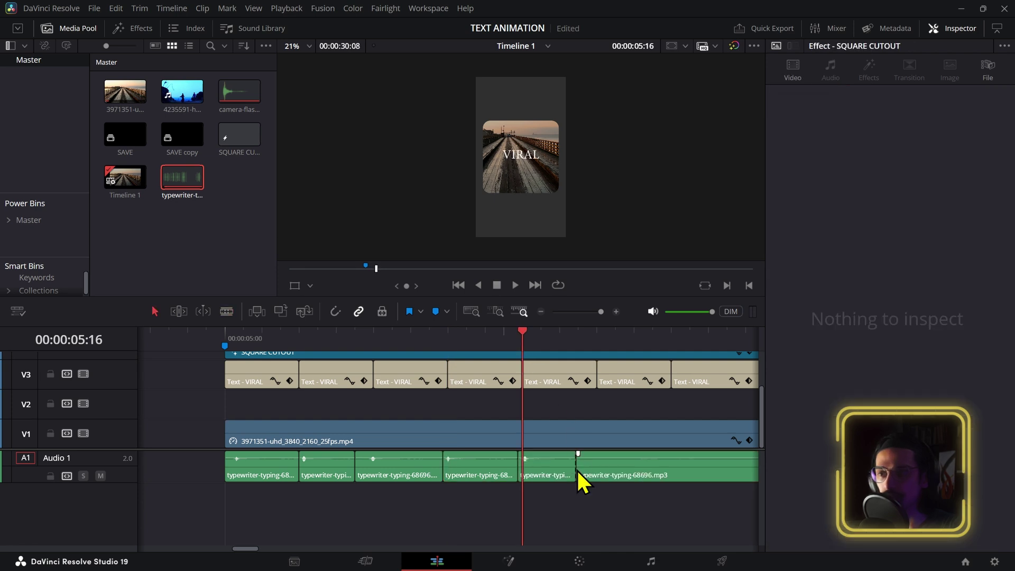
key(ctrl+minus)
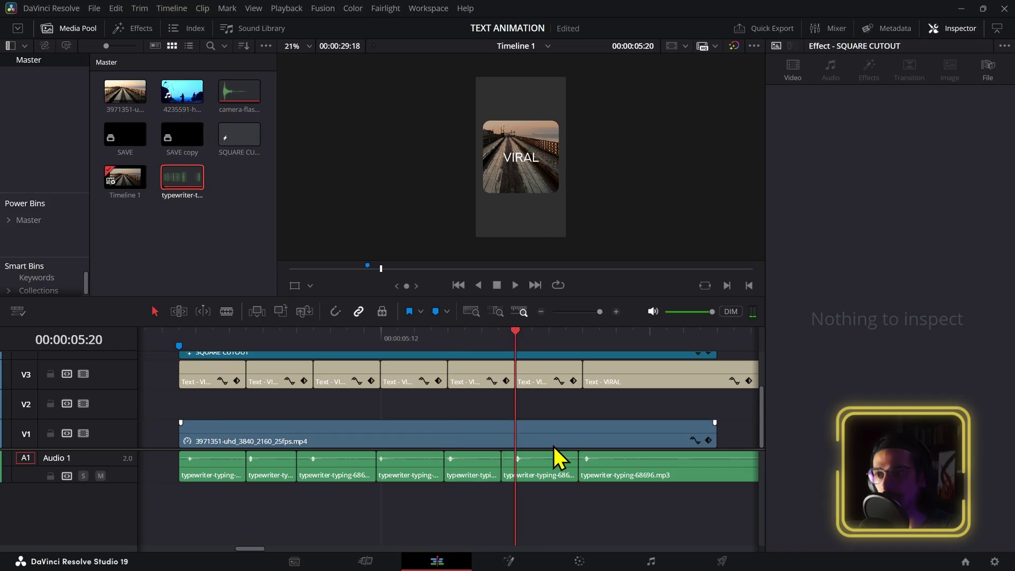
Step: Play back the animation with its typewriter sounds from 00:00:05:01
click(548, 466)
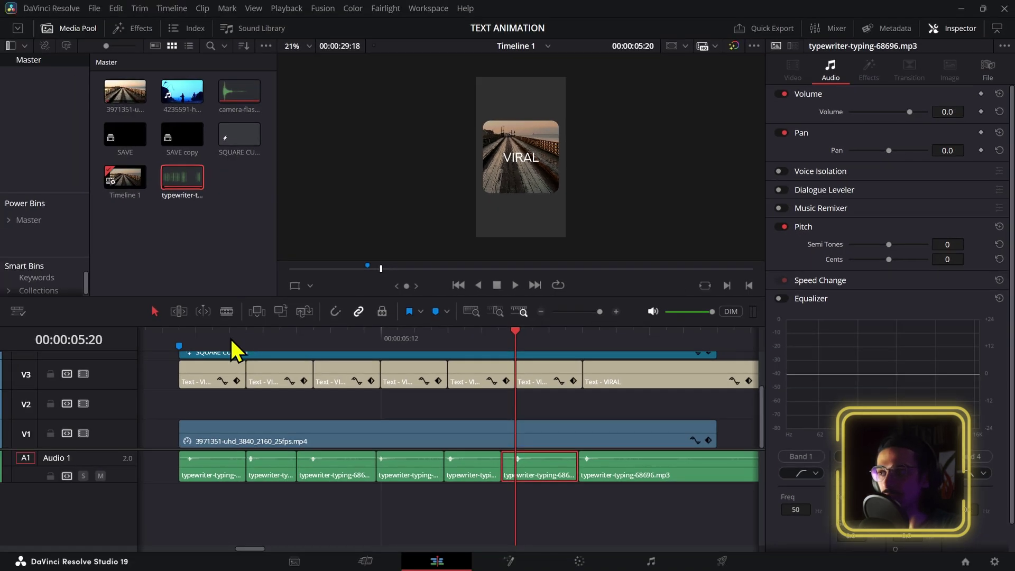
click(196, 338)
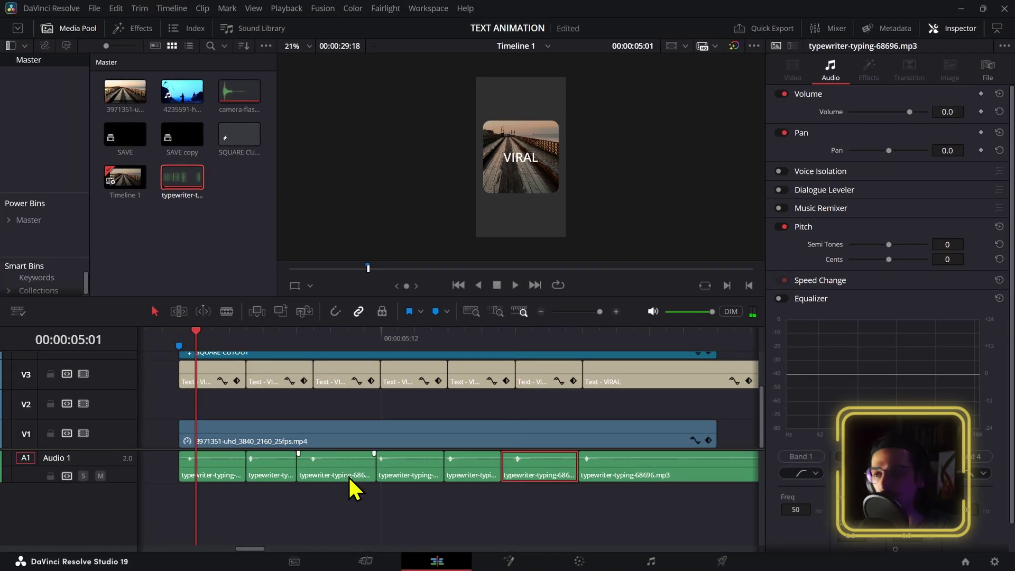
click(346, 503)
key(space)
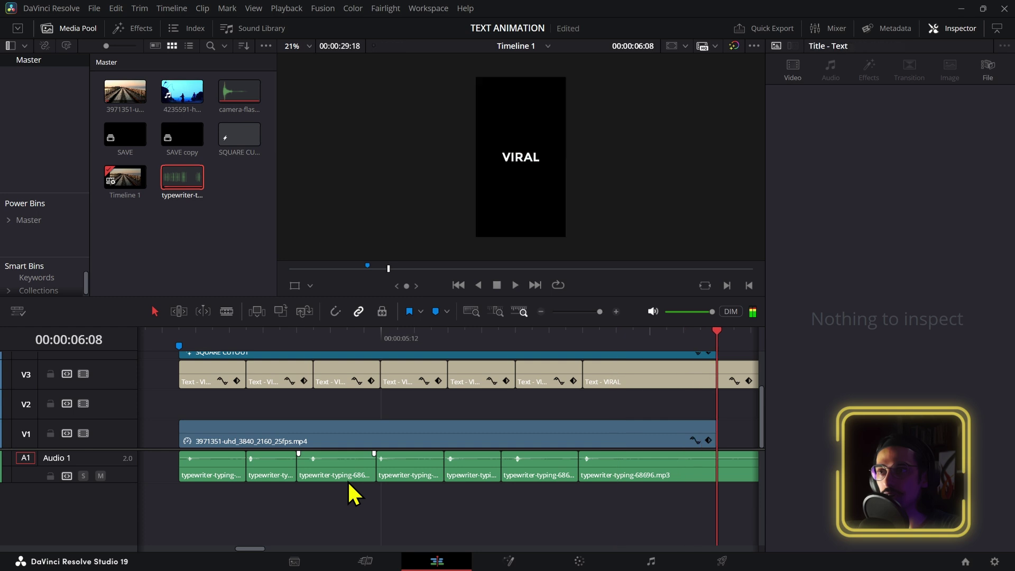
Step: Set the second typewriter piece's pitch to -1 semitone and select the fourth piece
click(278, 339)
click(300, 471)
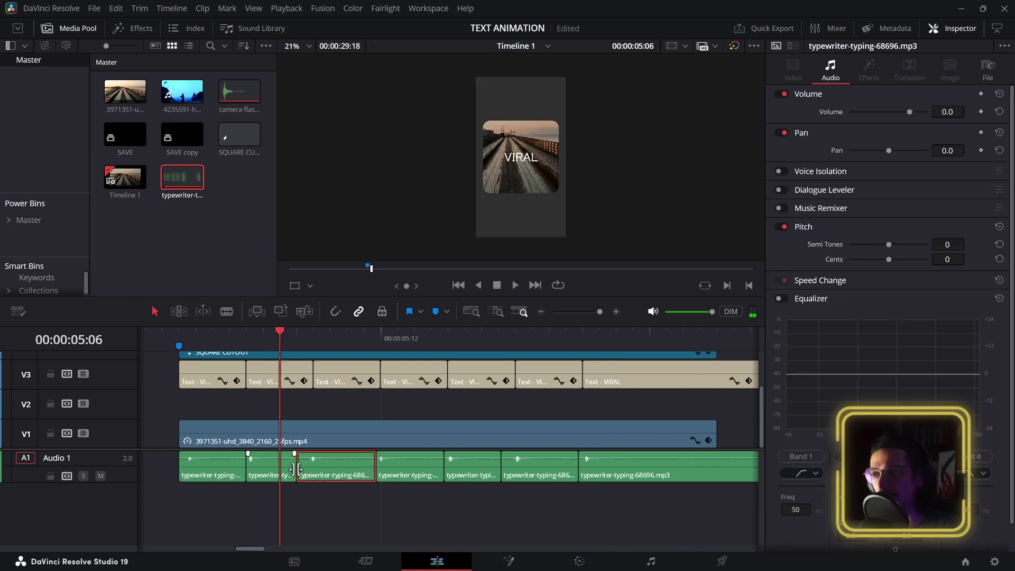
click(288, 470)
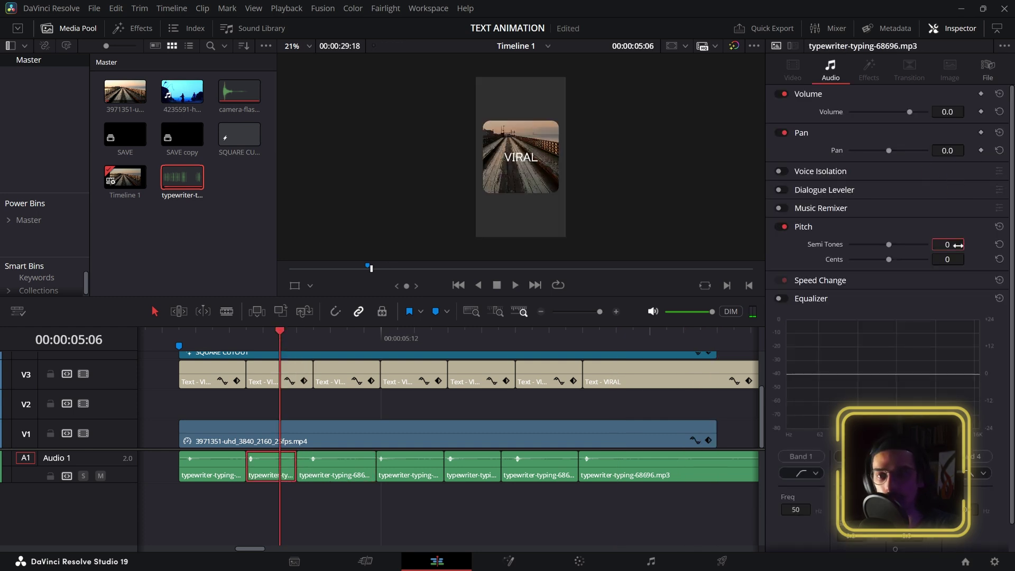
click(958, 244)
text(-1)
key(Return)
click(401, 476)
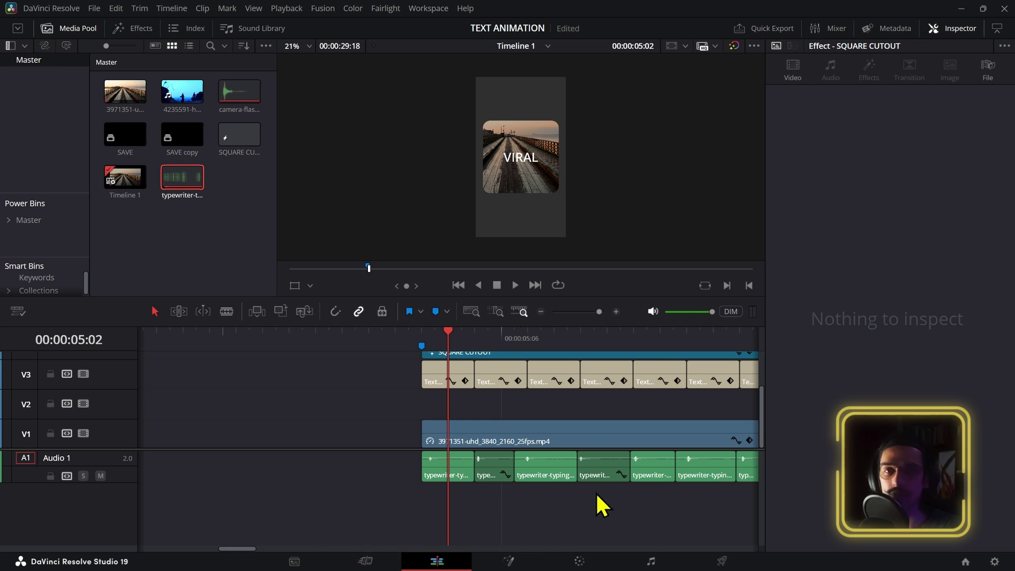
Step: Review the row of typewriter pieces and check the last VIRAL title at 00:00:06:04
click(440, 472)
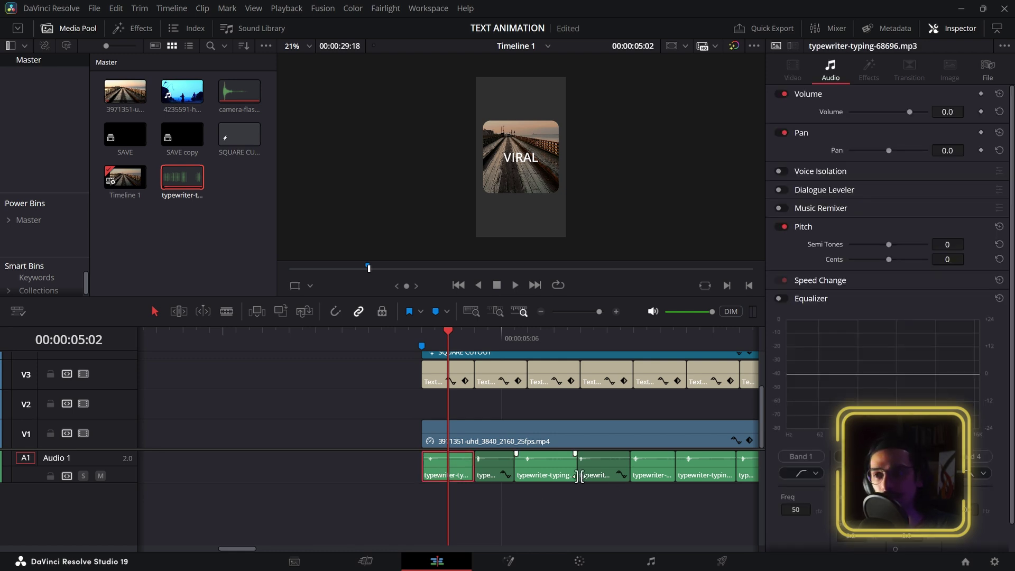
drag(572, 518, 346, 497)
key(ctrl+minus)
key(ctrl+minus)
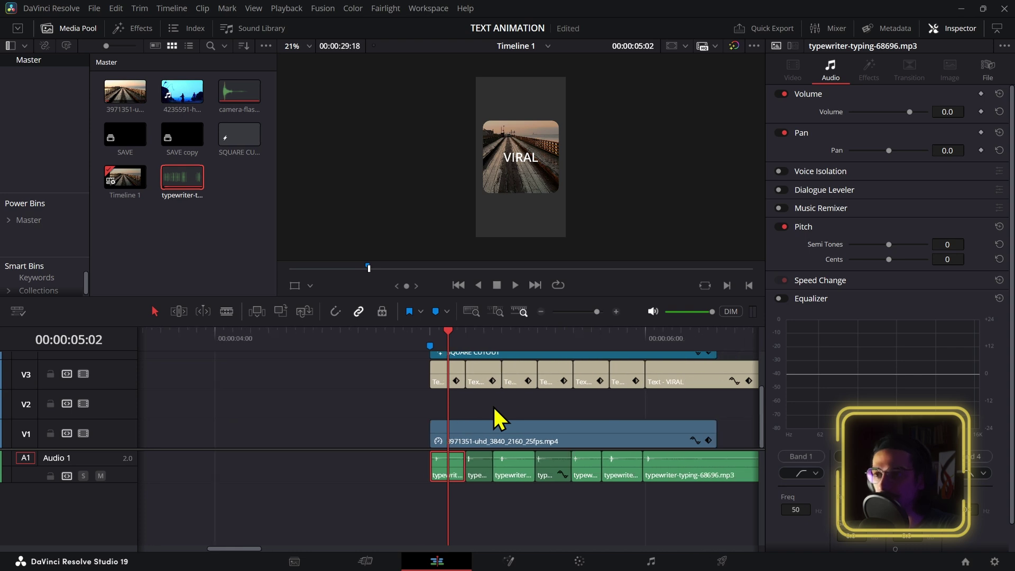
scroll(499, 417, down, 2)
drag(560, 340, 571, 349)
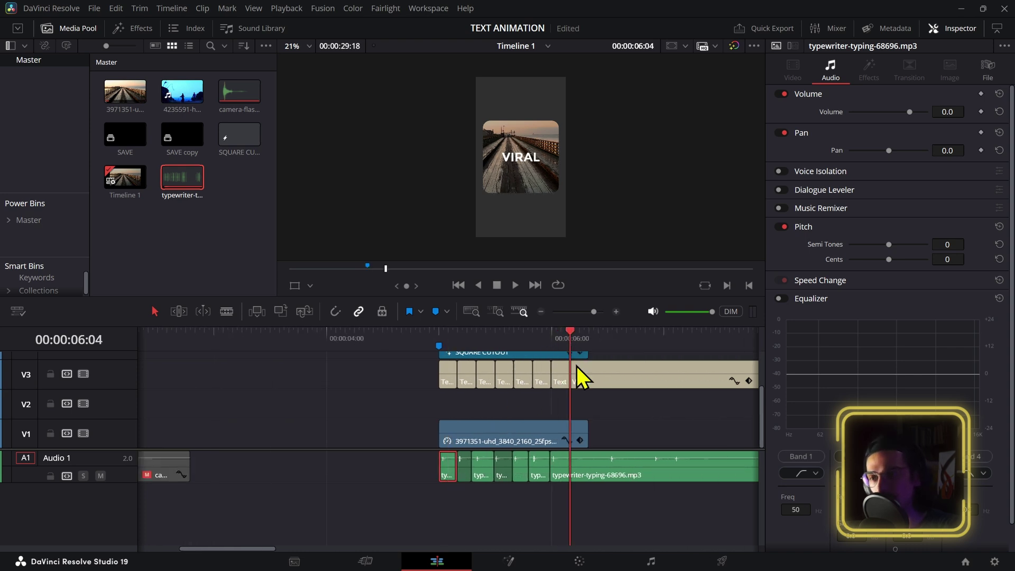
drag(370, 420, 706, 369)
scroll(305, 392, up, 2)
Step: Examine the overlay at the end of the first square-cutout animation around 00:00:01:07, and compare the new animation's ending near 00:00:06:05
click(269, 346)
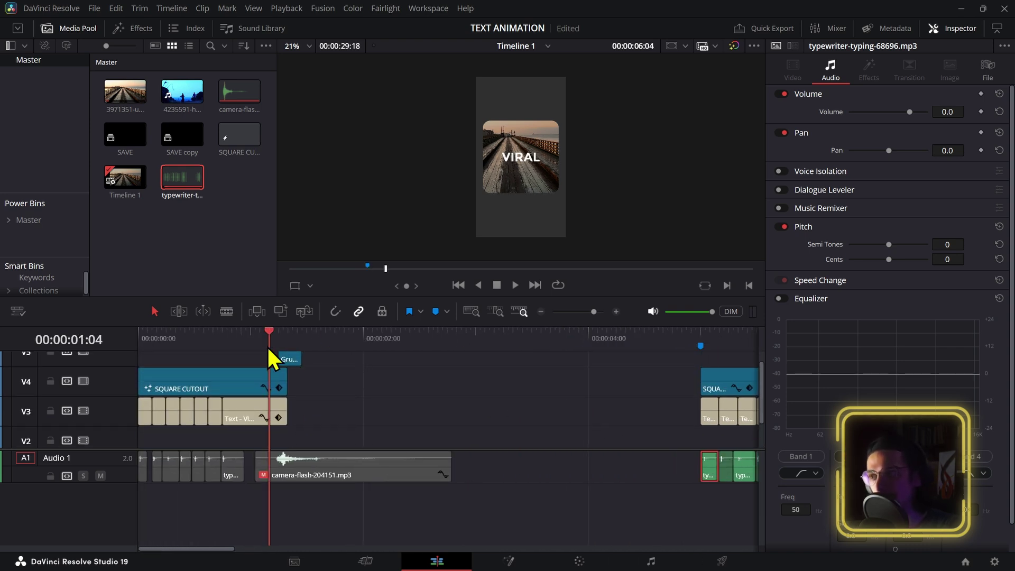
drag(269, 348, 278, 347)
key(Right)
key(Right)
key(Right)
click(284, 345)
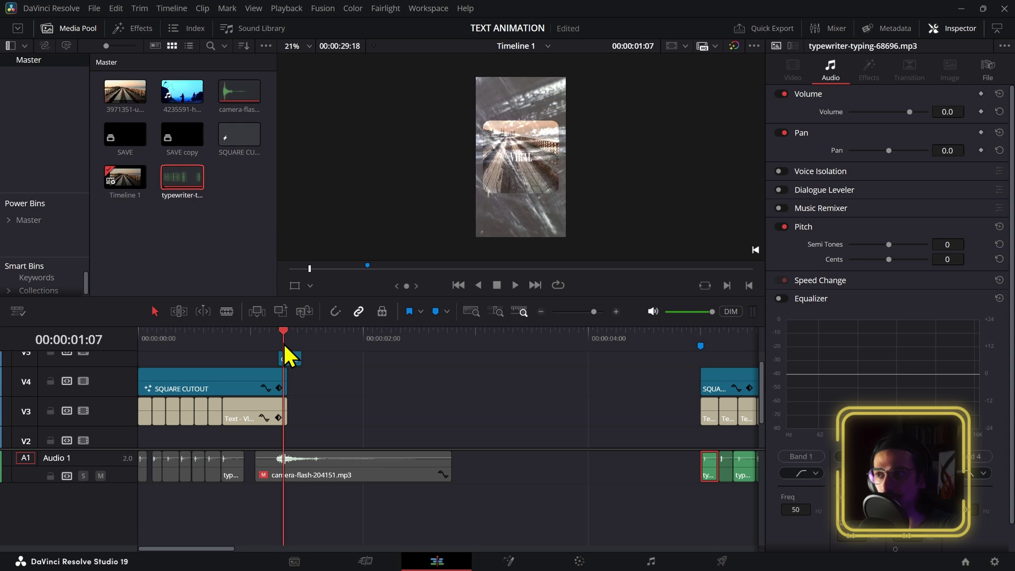
click(289, 357)
key(Right)
key(Right)
key(Right)
key(Right)
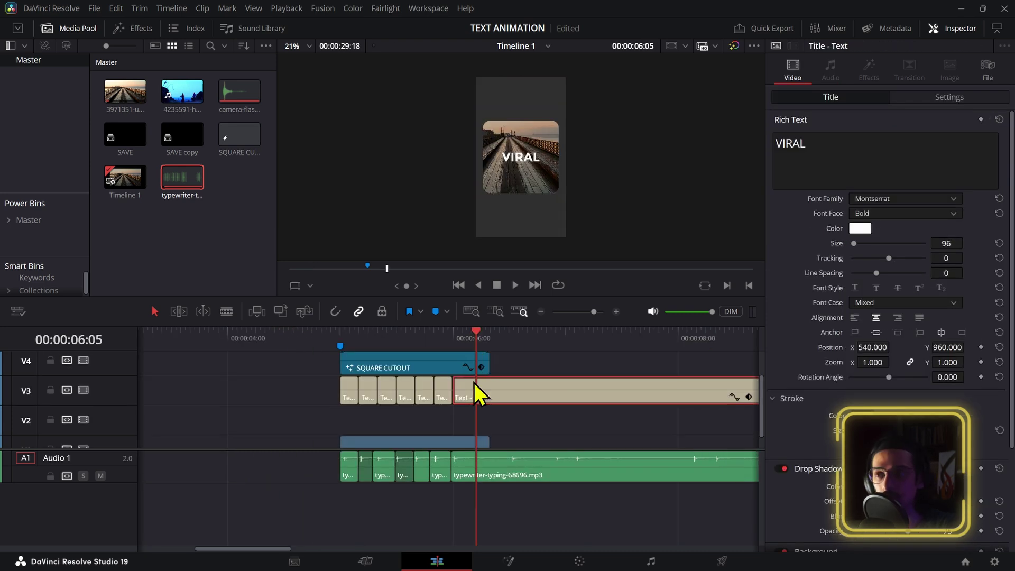
key(Left)
key(Left)
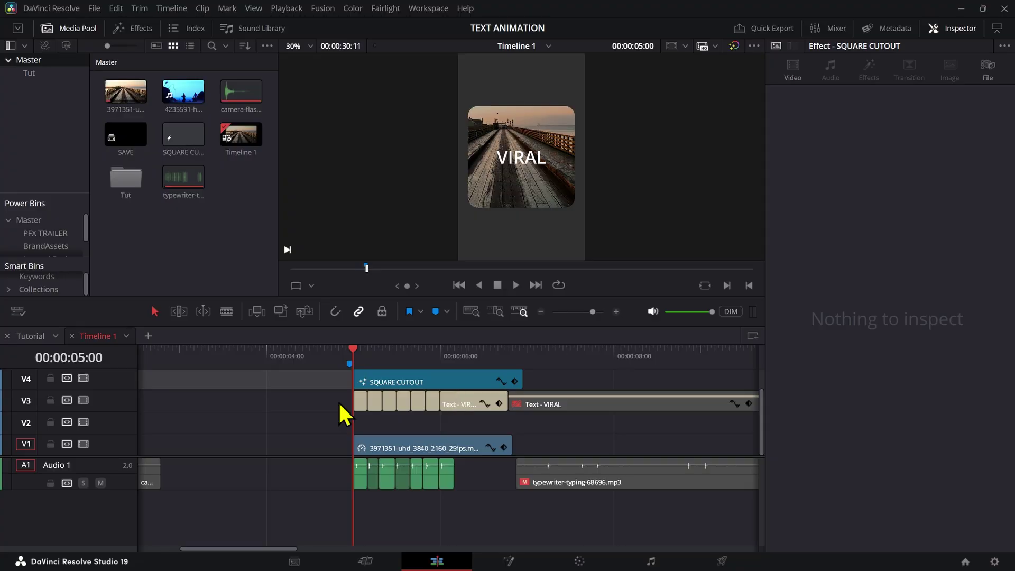
Step: Combine the VIRAL titles on V3 from 00:00:05:00 into a compound clip named "text [reset" and store it in the Master power bin
click(54, 225)
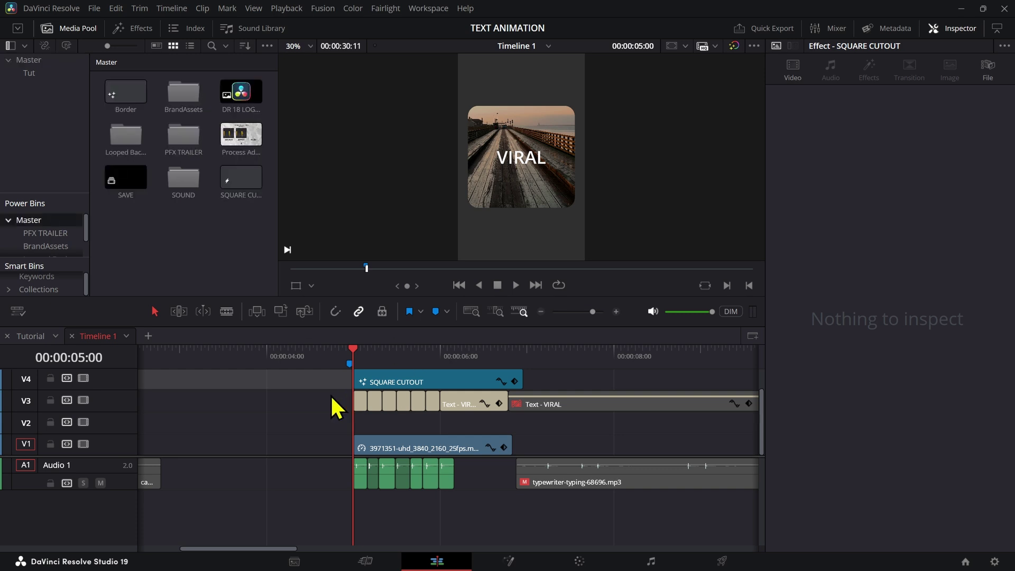
drag(331, 394, 423, 449)
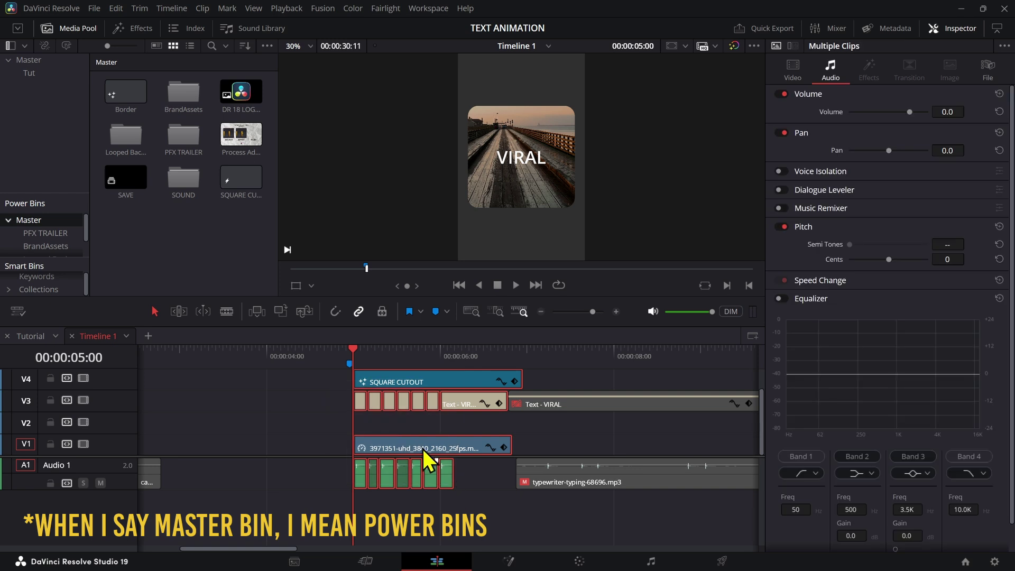
click(405, 423)
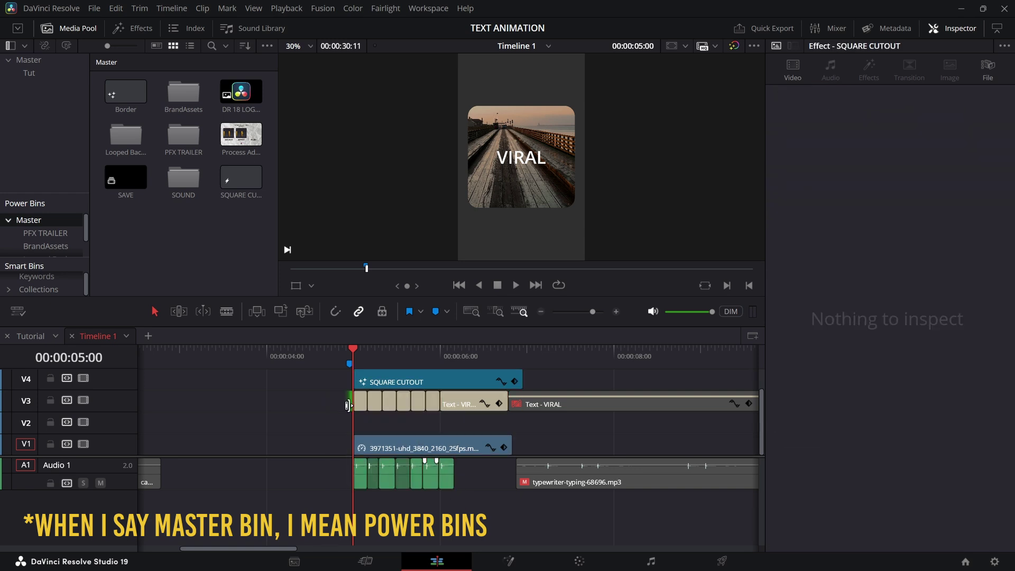
drag(332, 411, 471, 404)
right_click(464, 402)
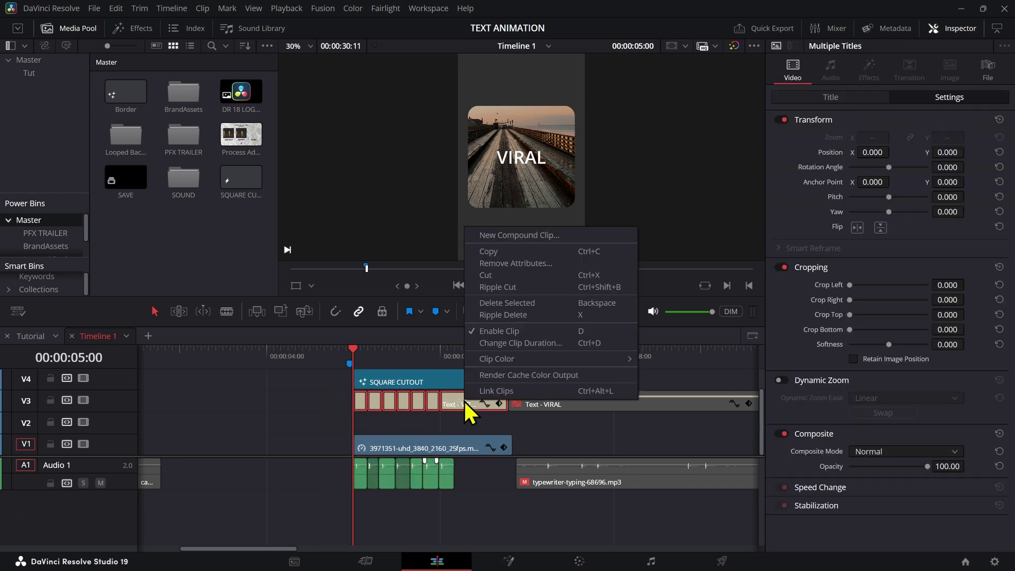
click(529, 235)
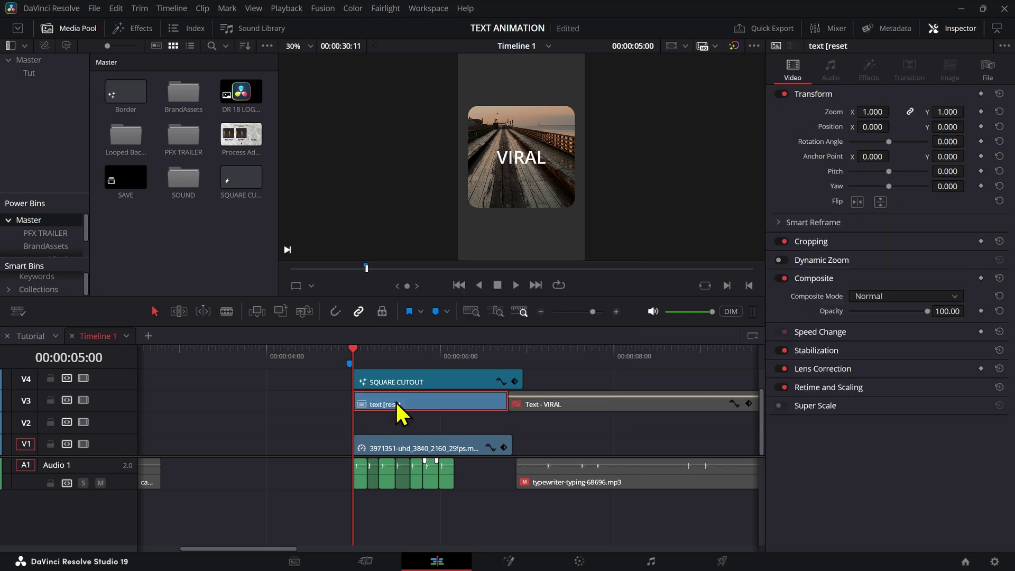
drag(395, 404, 219, 264)
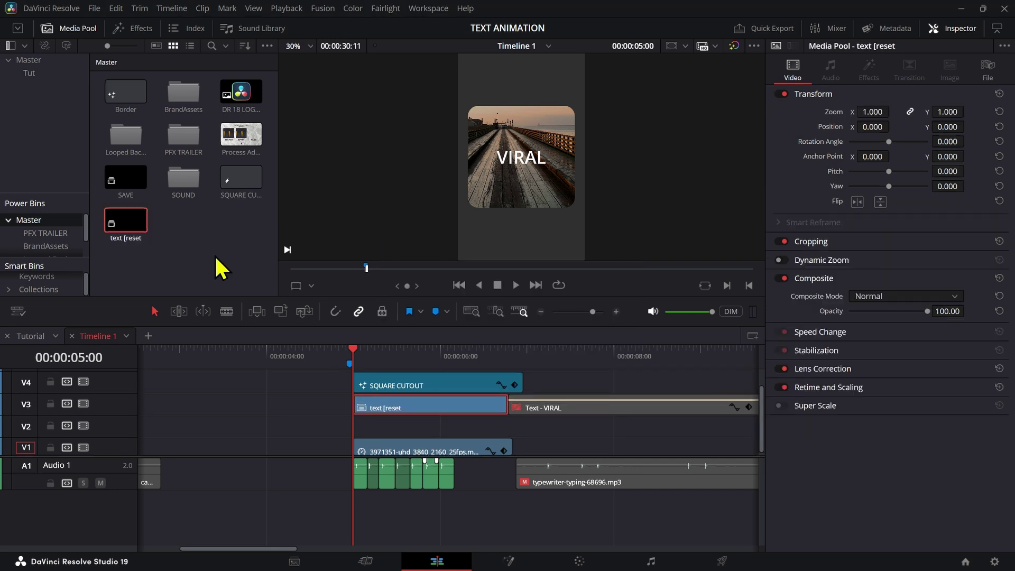
Step: Place a copy of the stored "text [reset" compound clip on V3 ahead of the second animation and scrub through it
drag(148, 241, 248, 391)
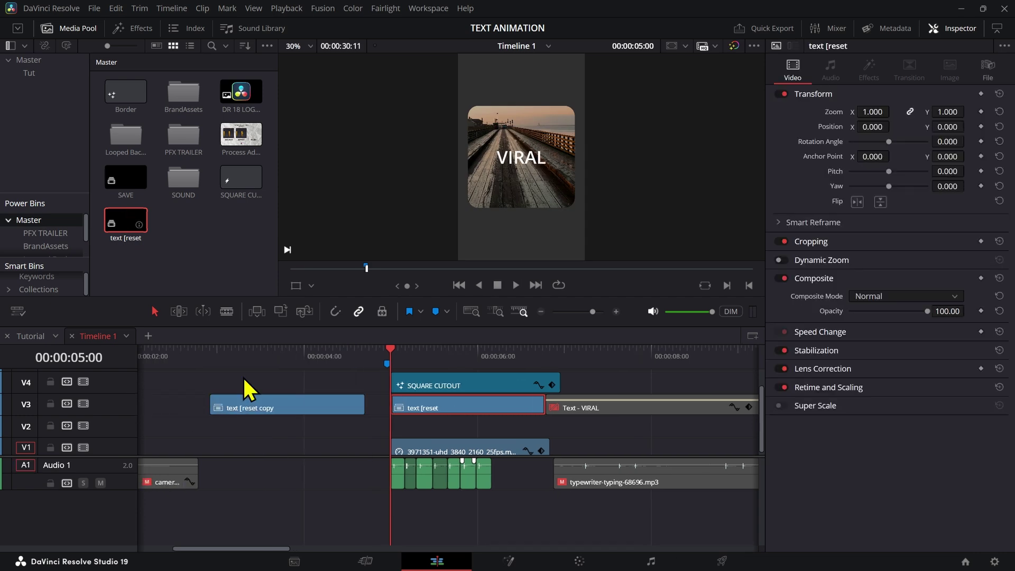
click(208, 354)
drag(209, 355, 294, 373)
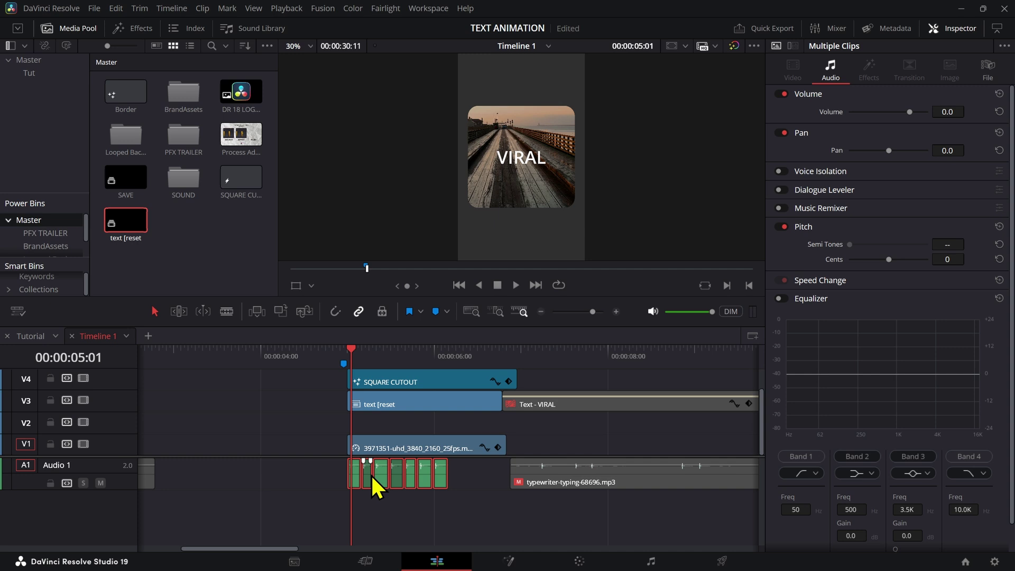
Step: Combine all the green typewriter pieces on Audio 1 into a compound clip named "SFX FONT CHANGE PRESET"
click(179, 238)
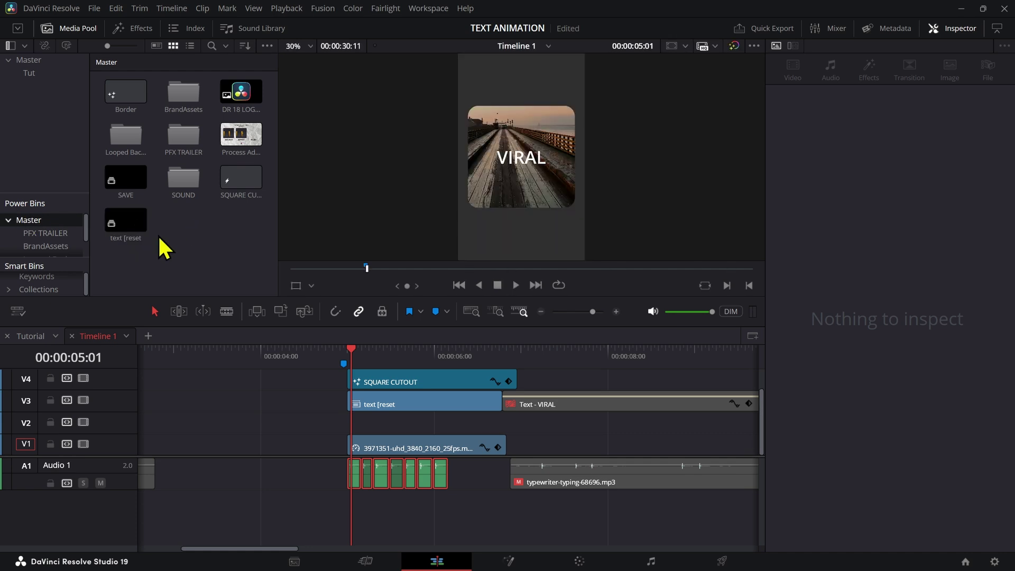
click(424, 497)
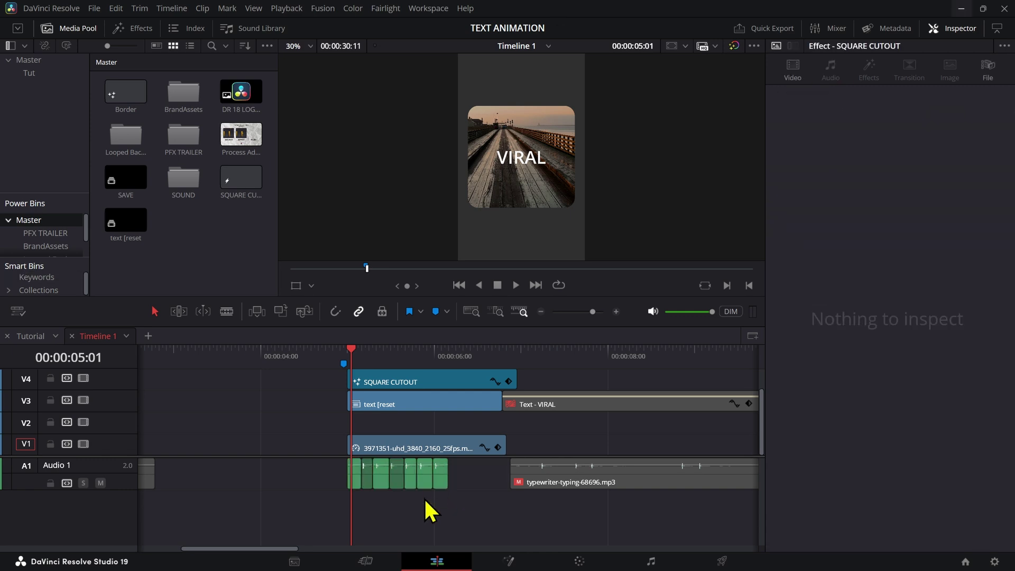
drag(470, 502, 340, 482)
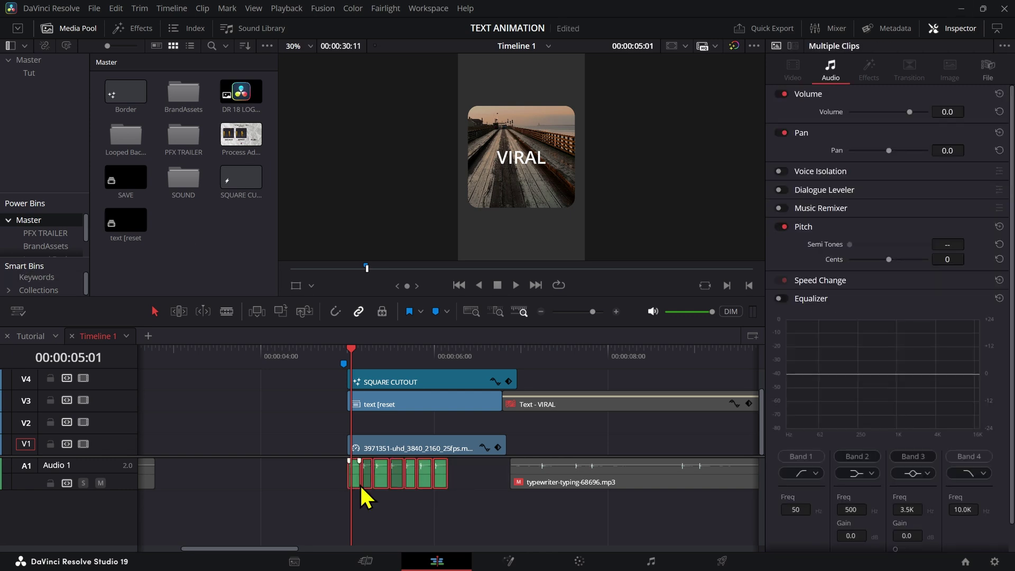
right_click(361, 488)
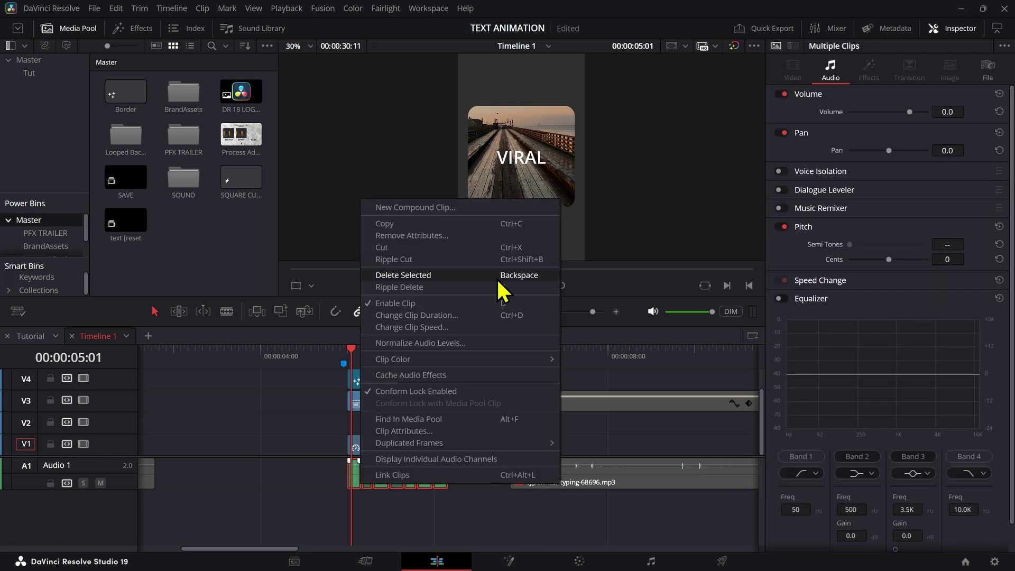
click(448, 206)
text(SFX)
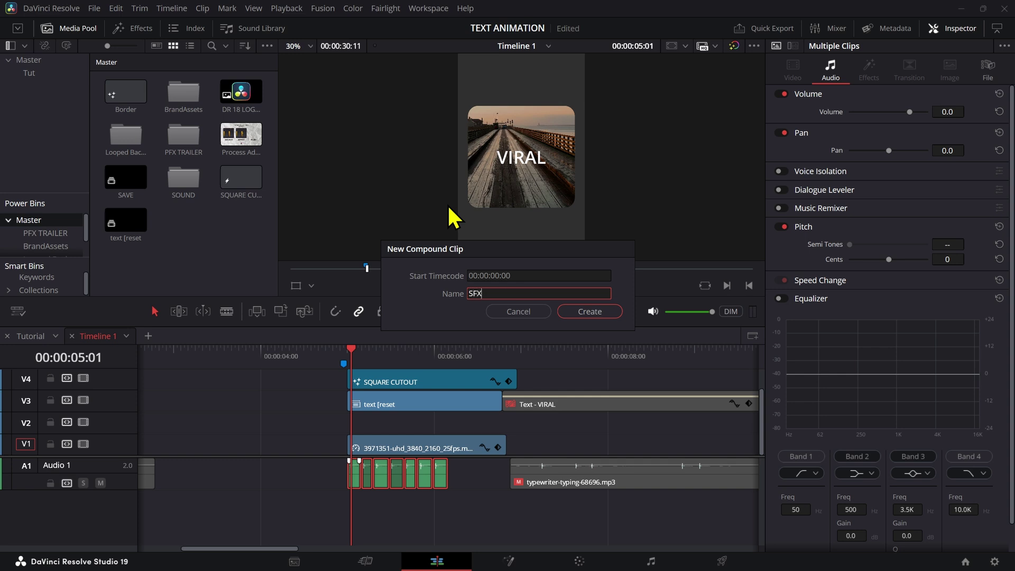
text(P)
key(BackSpace)
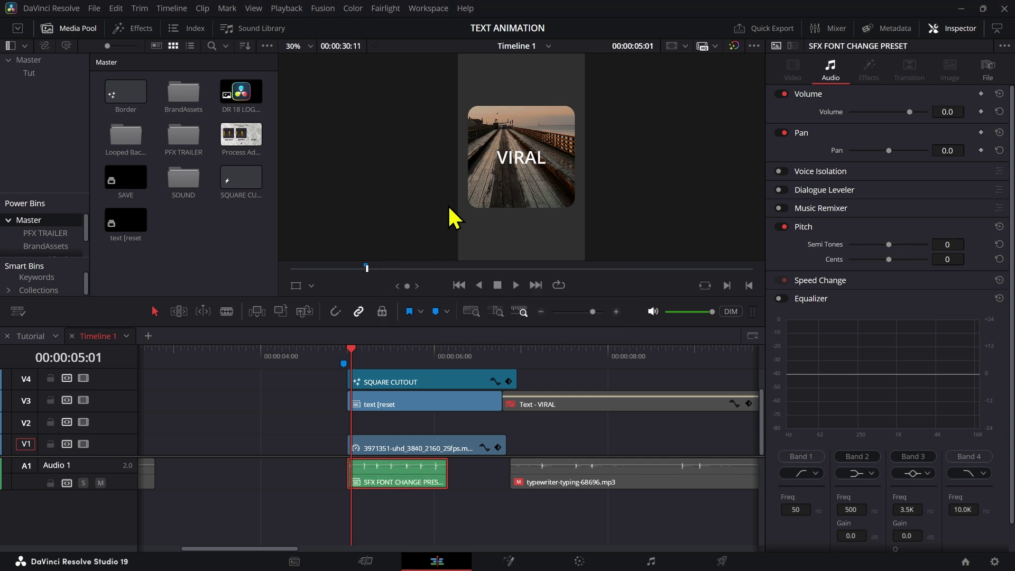
Step: Export the SFX FONT CHANGE PRESET compound clip from the Fairlight page as a WAV audio file
right_click(383, 464)
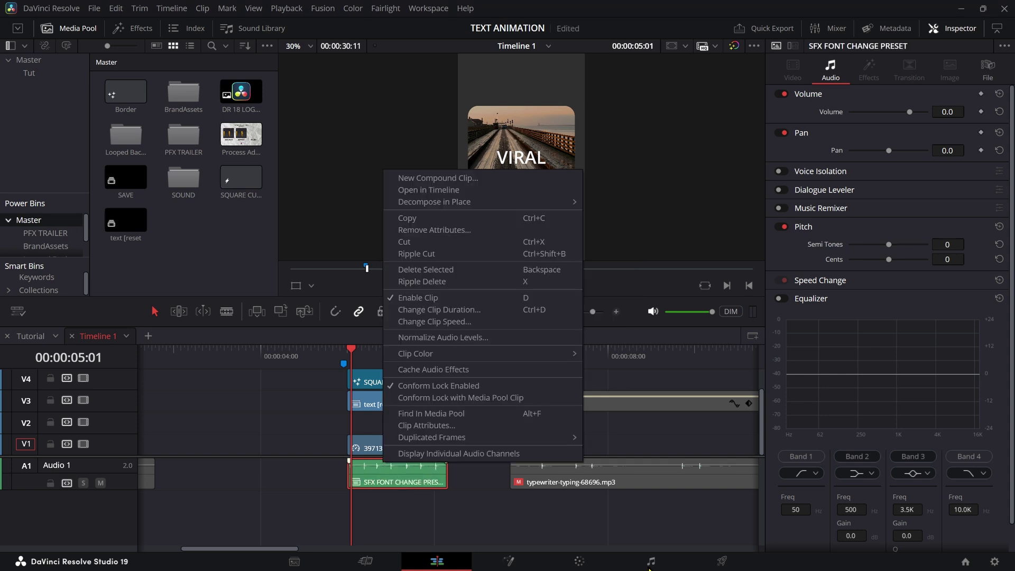
click(653, 564)
click(653, 564)
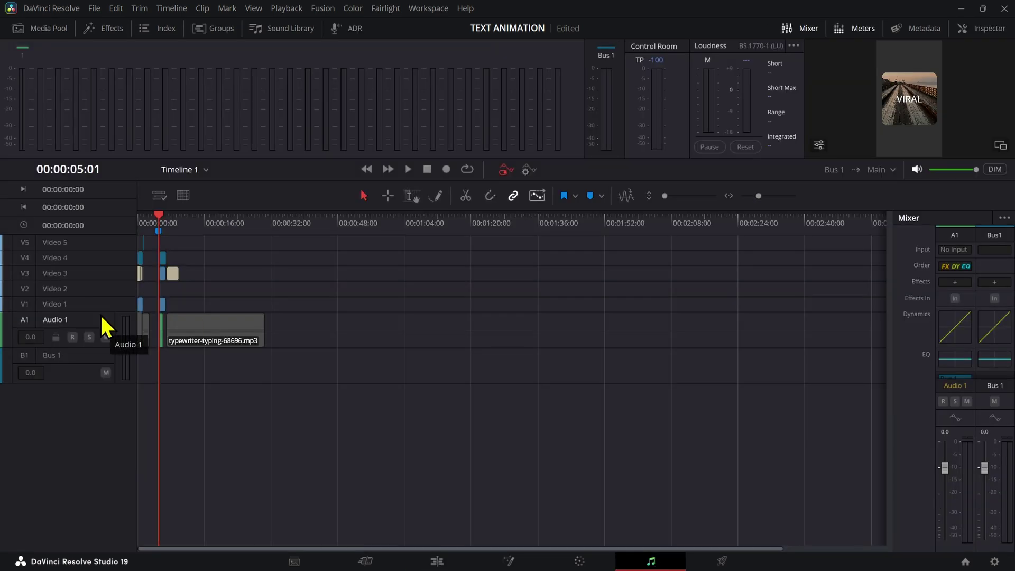
scroll(204, 324, up, 5)
scroll(248, 343, up, 3)
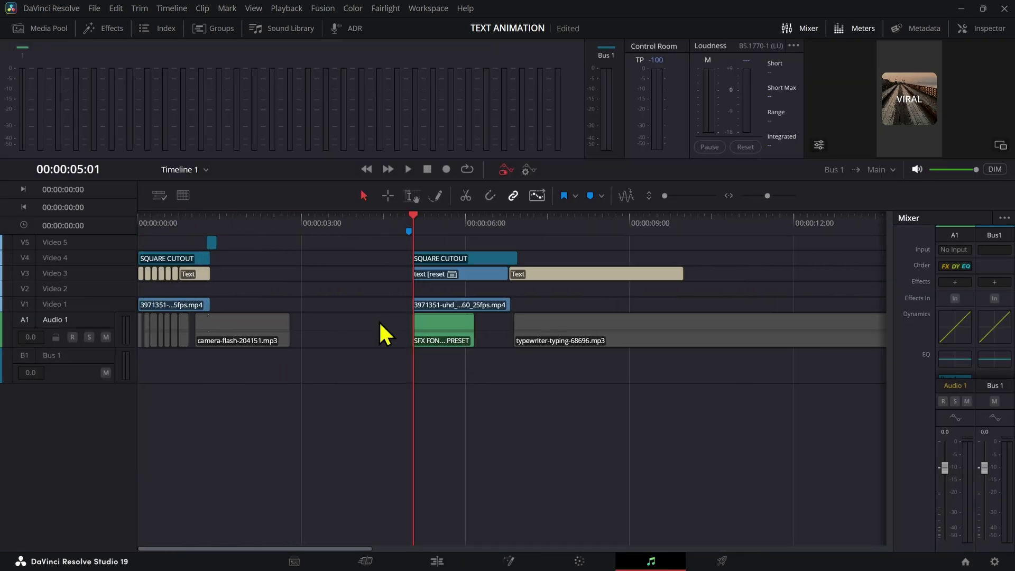
right_click(432, 328)
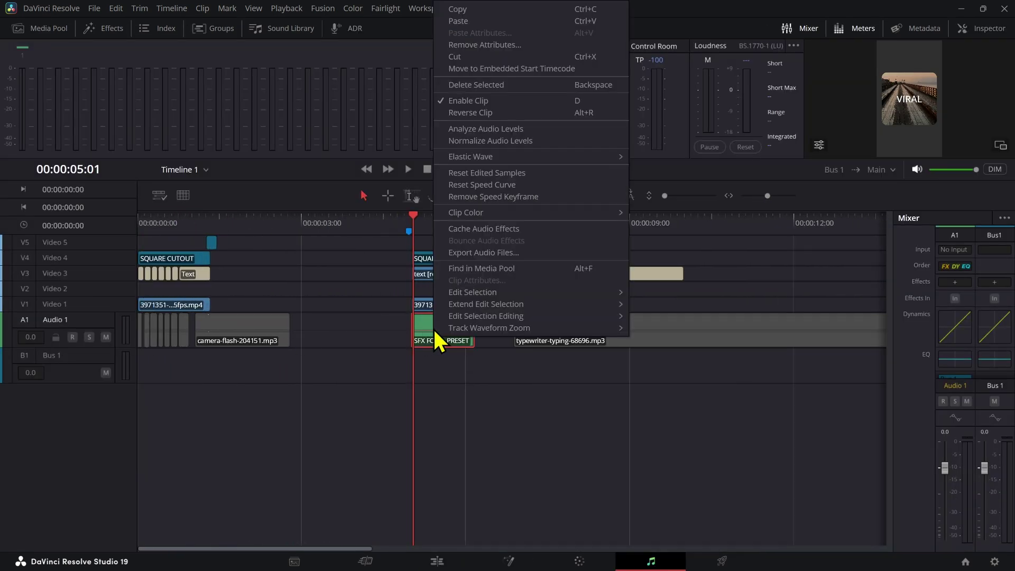
click(510, 254)
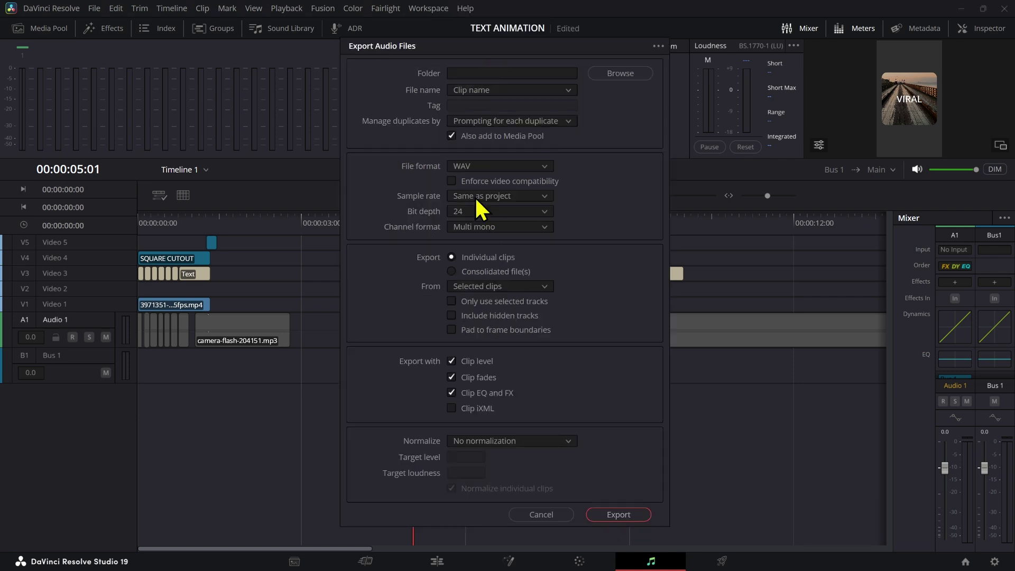
click(630, 521)
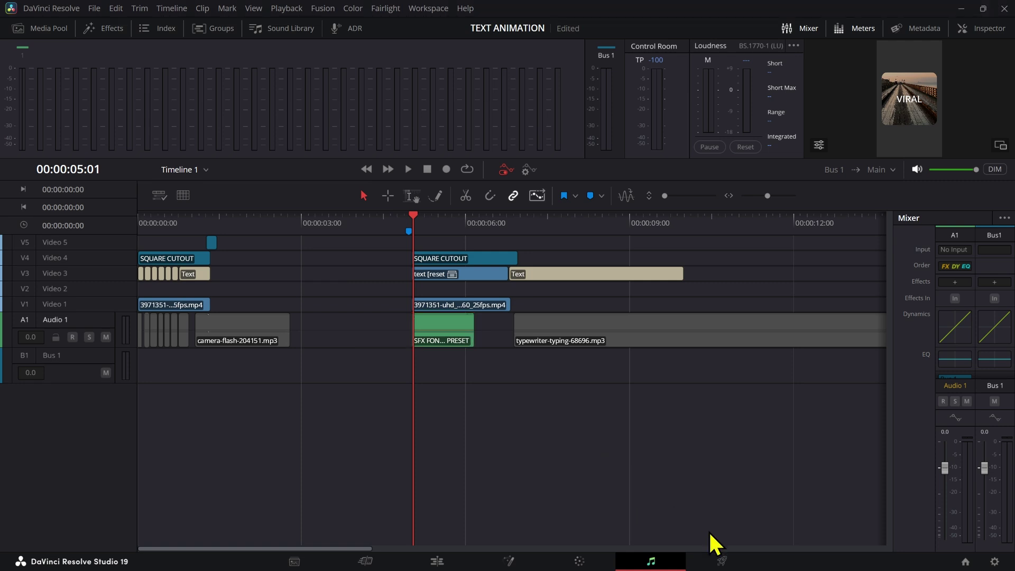
Step: Switch to the Deliver page, exclude video from the custom export, and show its audio settings
click(726, 567)
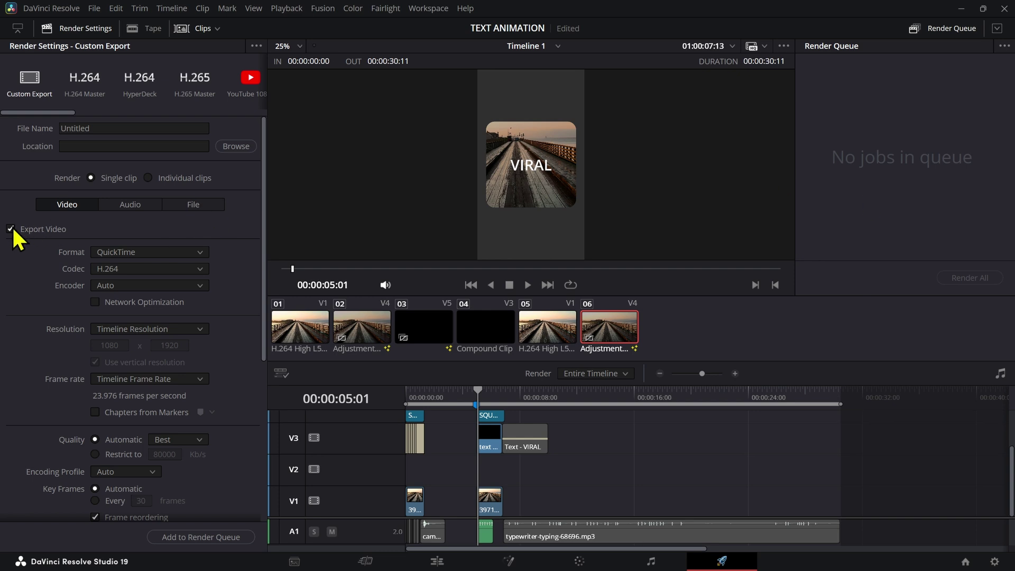
click(11, 229)
click(130, 204)
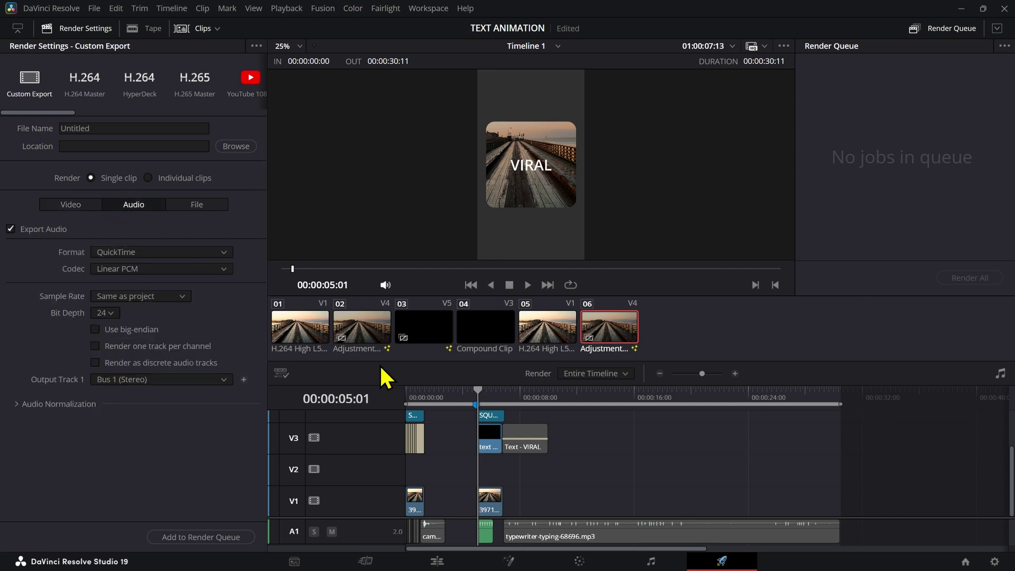
Step: Limit the render range to the SFX FONT CHANGE PRESET clip, from 00:00:05:00 to 00:00:06:03
scroll(505, 453, up, 2)
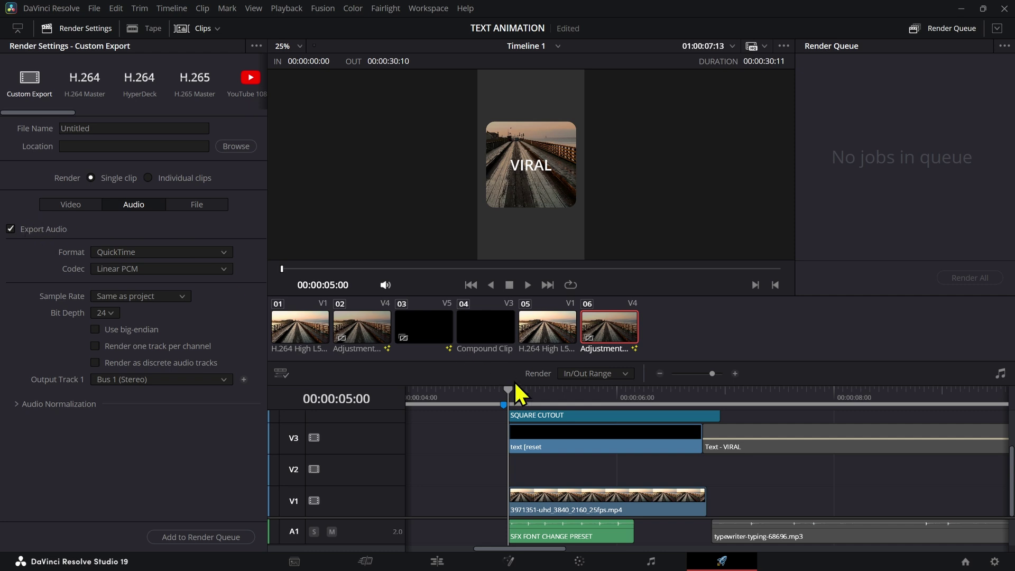
drag(516, 392, 509, 402)
key(i)
drag(588, 401, 635, 410)
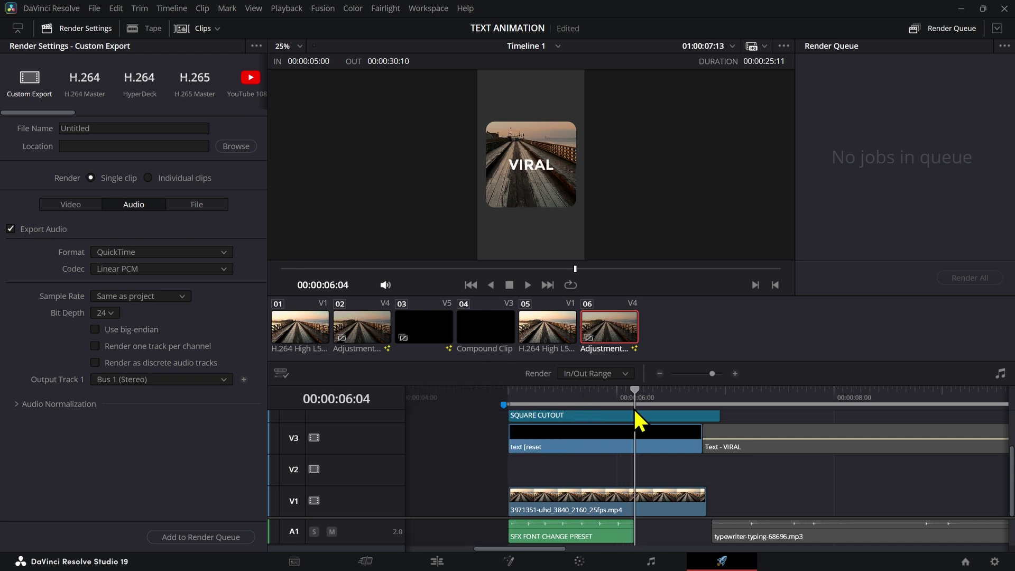
key(o)
key(Left)
key(o)
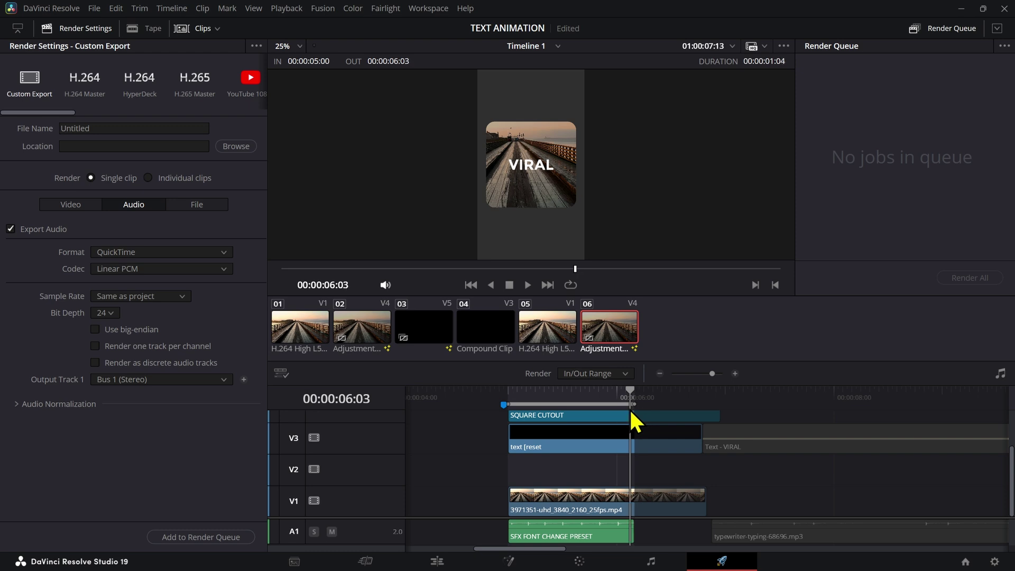
Step: Set the audio export format to MP3 and open the render's file name and location for editing
click(191, 253)
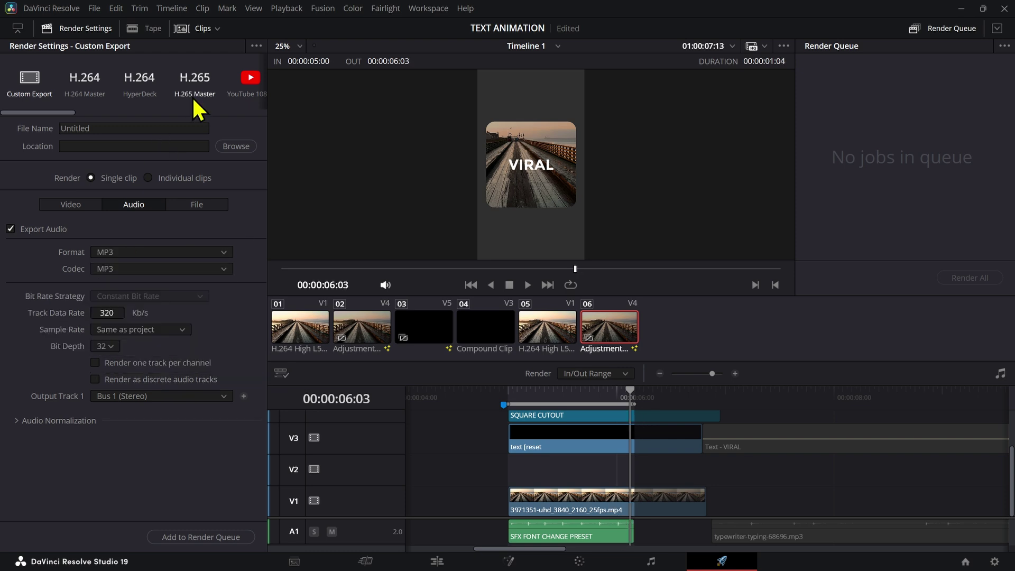
click(85, 128)
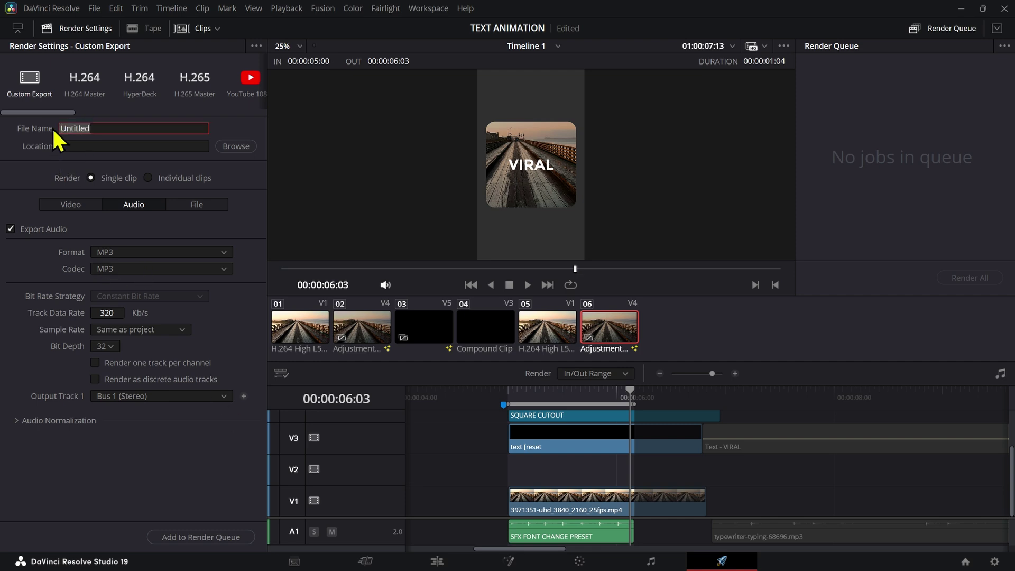
click(85, 146)
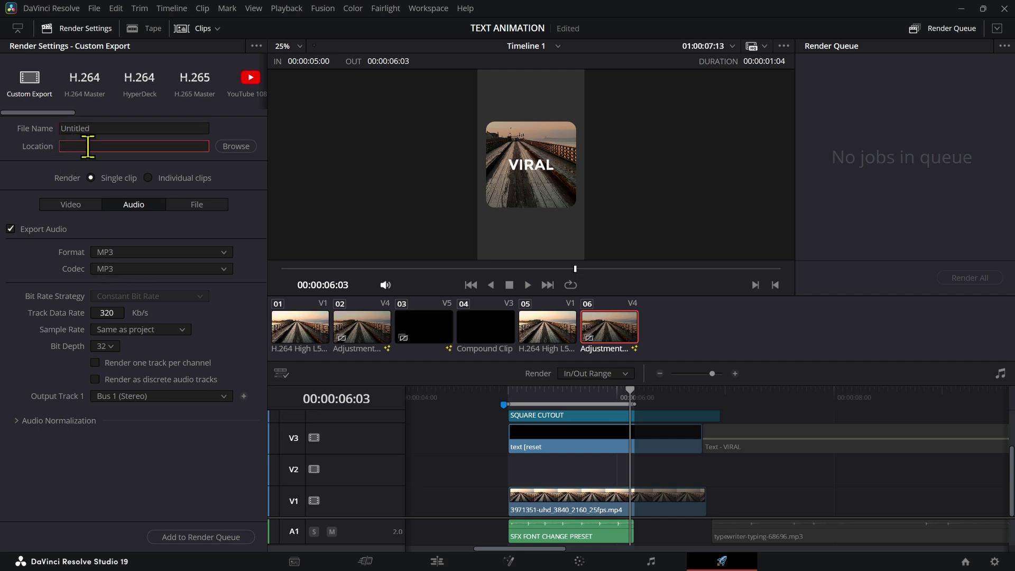